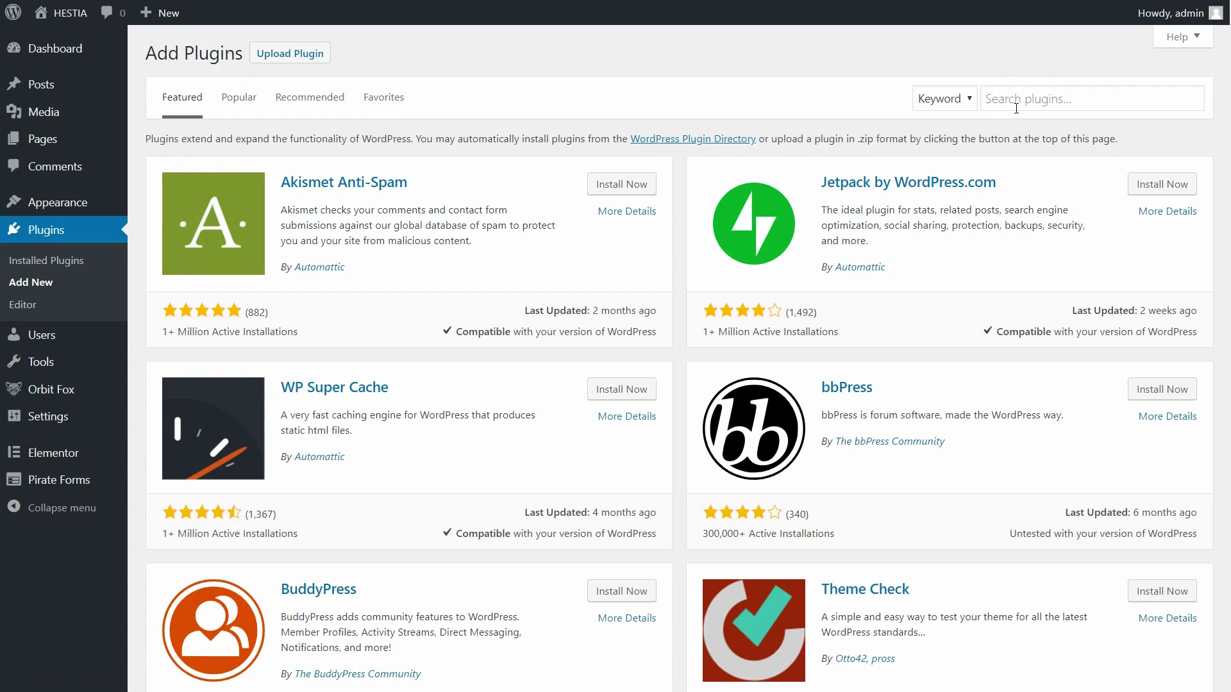
Find TablePress in the plugin directory, then install and activate it.
{"action": "left_click", "coordinate": [1020, 98]}
{"action": "type", "text": "tablepress"}
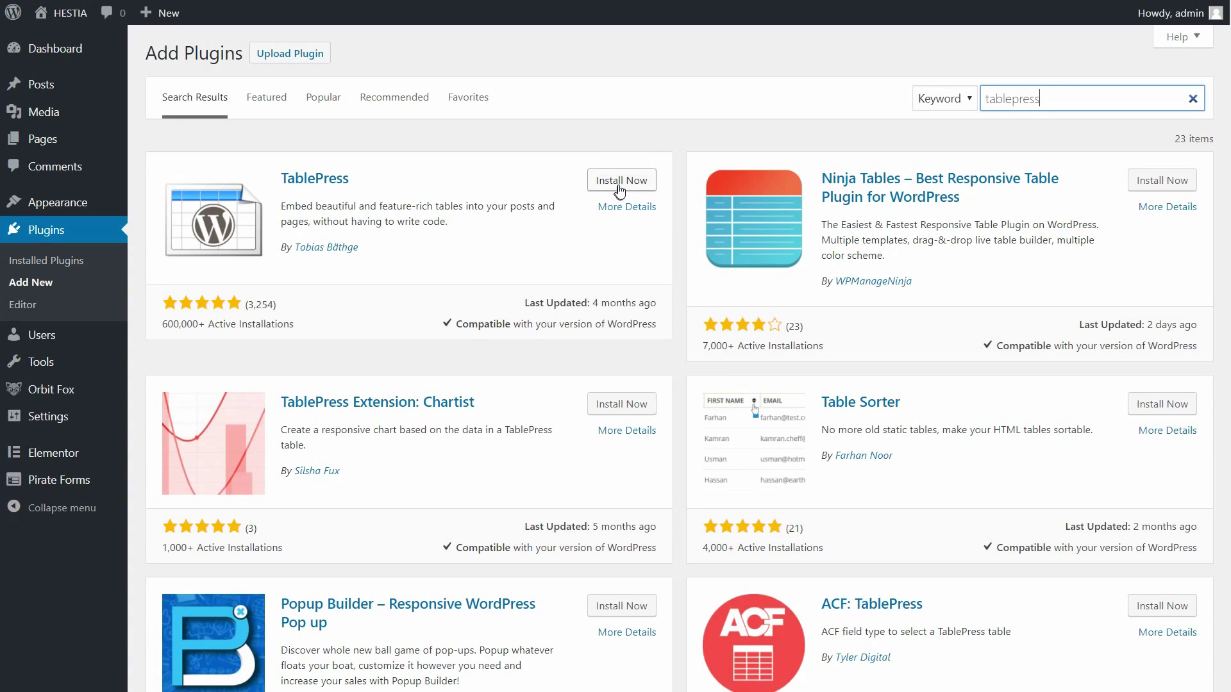
{"action": "left_click", "coordinate": [618, 185]}
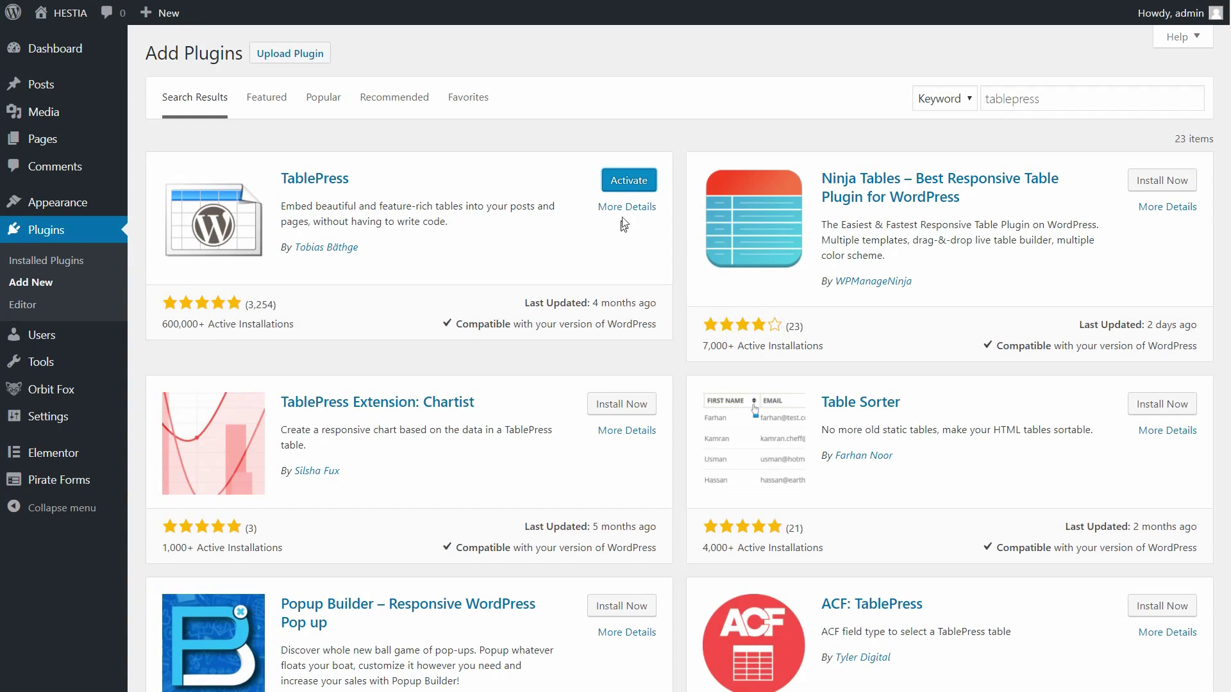
{"action": "left_click", "coordinate": [628, 185]}
Look through TablePress's Import a Table and Plugin Options pages.
{"action": "mouse_move", "coordinate": [55, 200]}
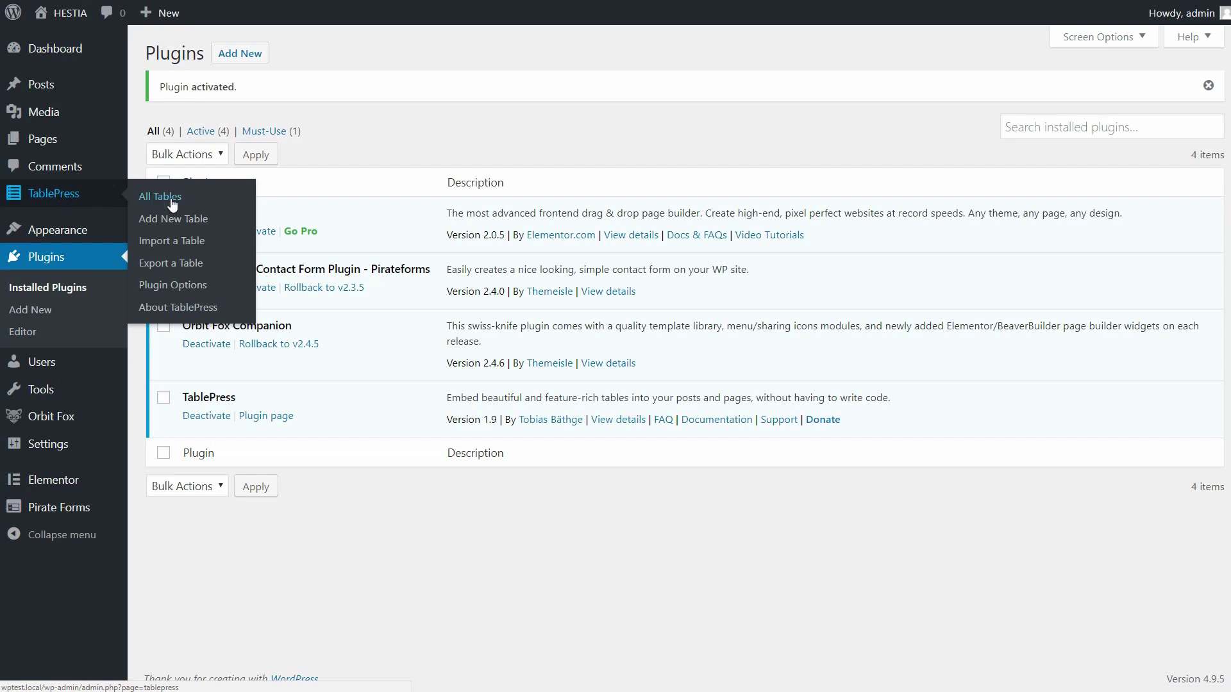
{"action": "left_click", "coordinate": [175, 242]}
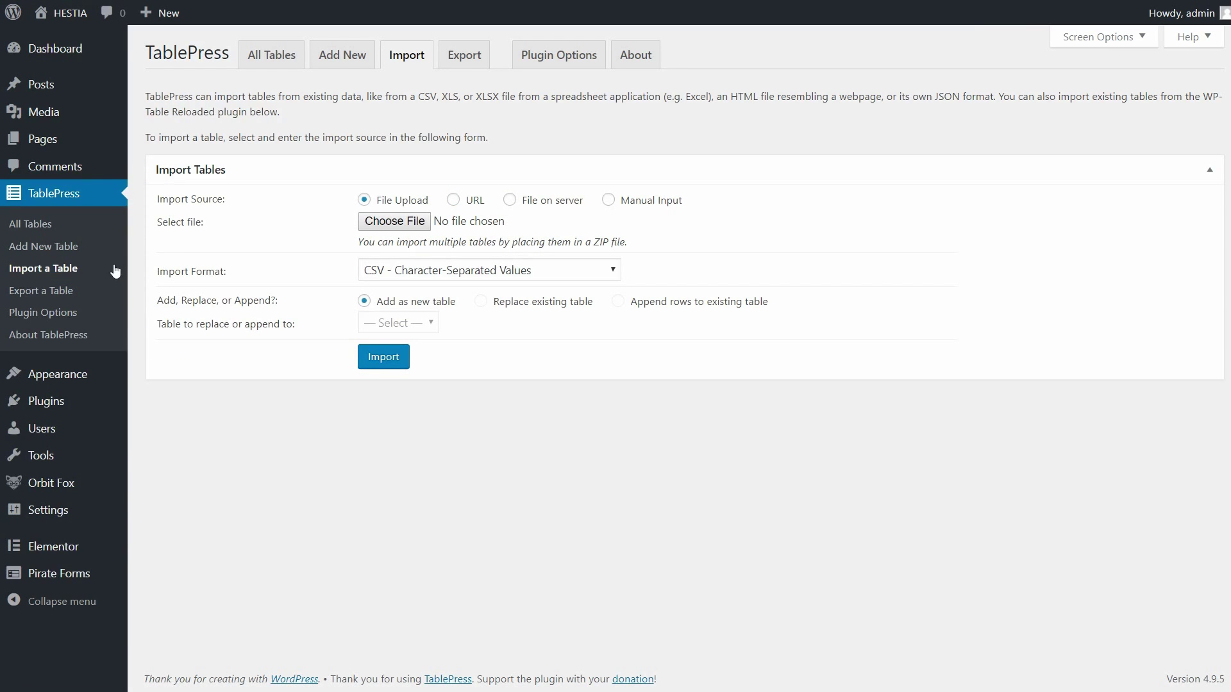
{"action": "left_click", "coordinate": [56, 292]}
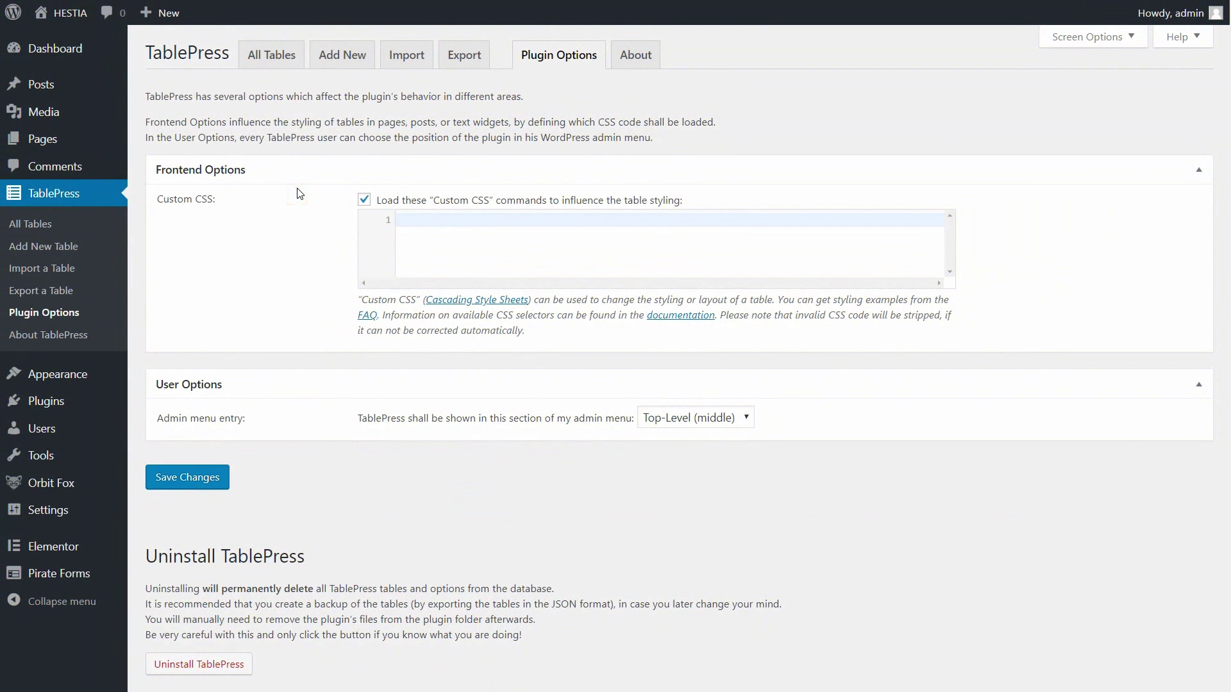
Fill the Add New Table form with the name 'Test Table' and 5 rows by 5 columns.
{"action": "left_click", "coordinate": [352, 58]}
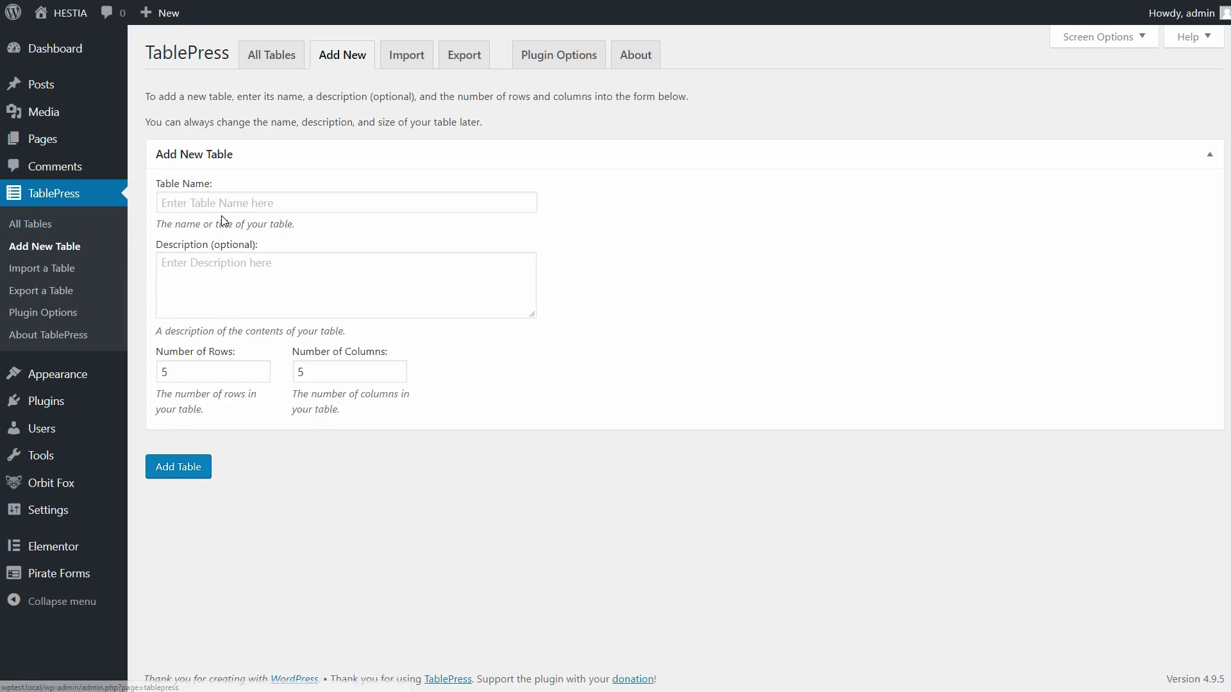
{"action": "left_click", "coordinate": [199, 202]}
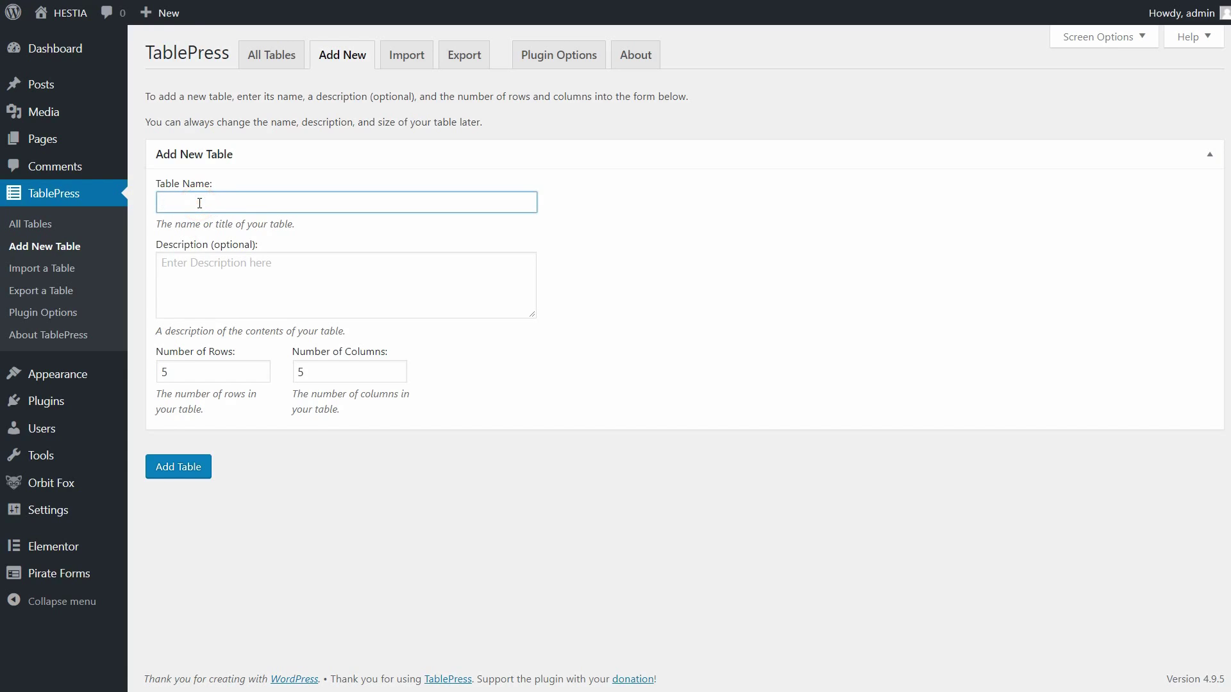
{"action": "type", "text": "Test Table"}
{"action": "left_click", "coordinate": [195, 273]}
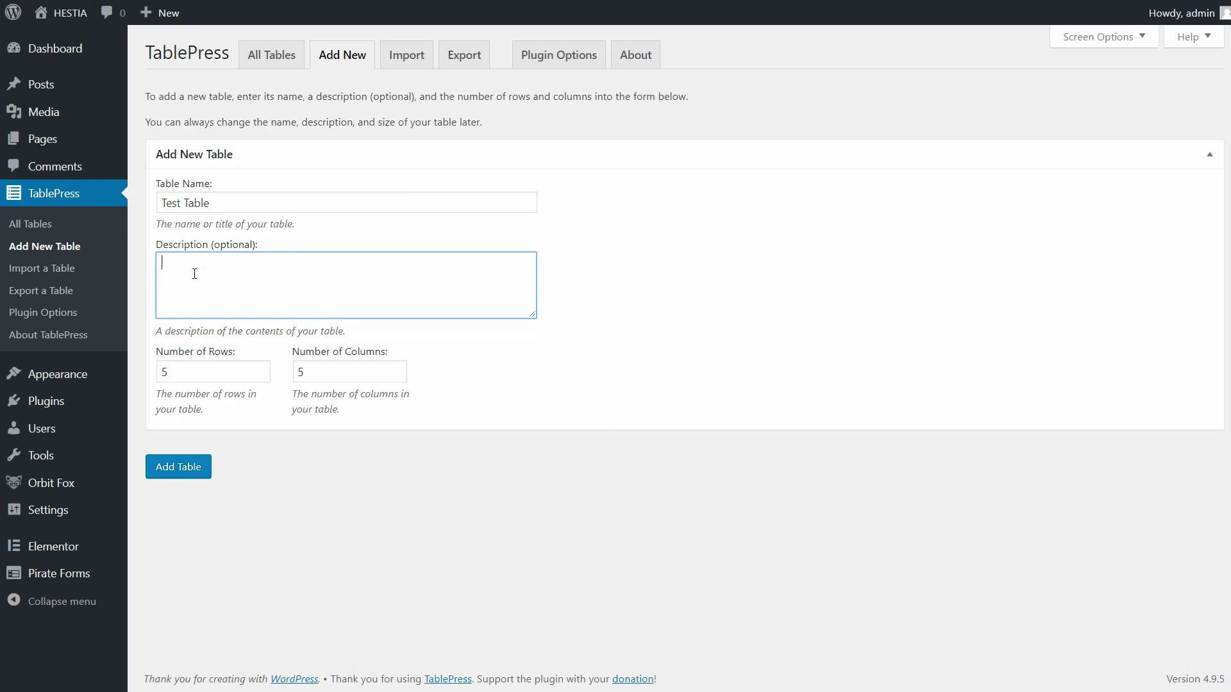
{"action": "left_click", "coordinate": [261, 368]}
{"action": "left_click", "coordinate": [261, 369]}
{"action": "left_click", "coordinate": [261, 375]}
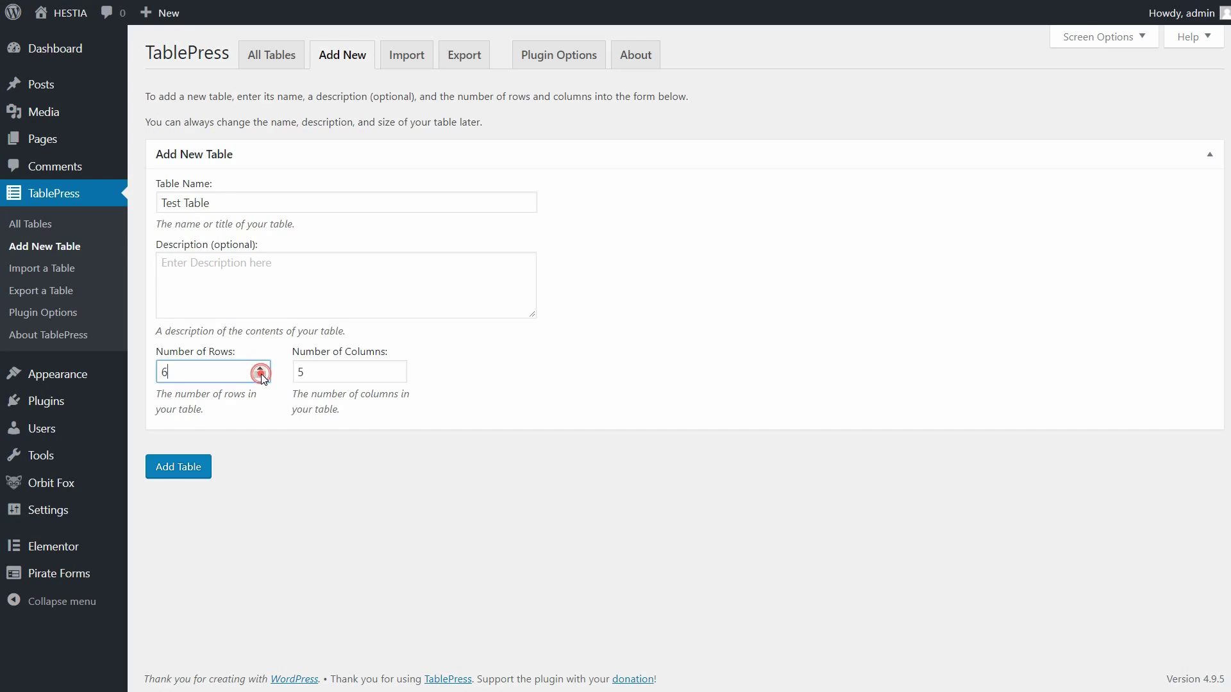
{"action": "left_click", "coordinate": [261, 375]}
{"action": "left_click", "coordinate": [395, 369]}
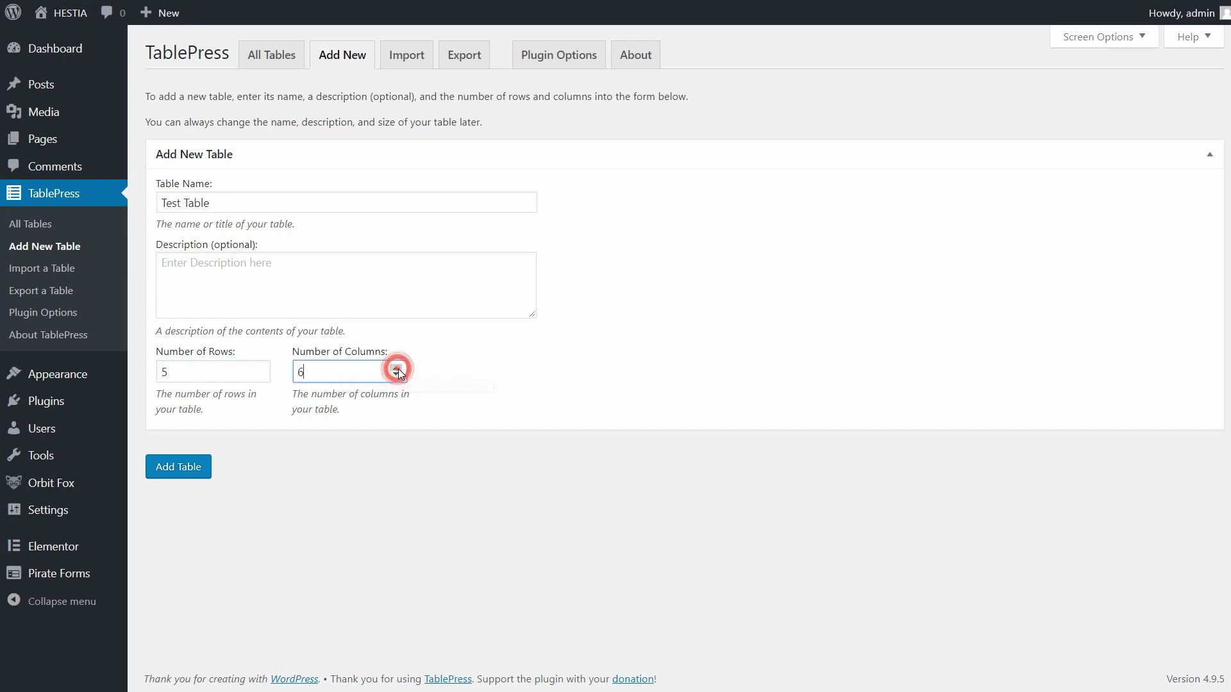
{"action": "left_click", "coordinate": [395, 376]}
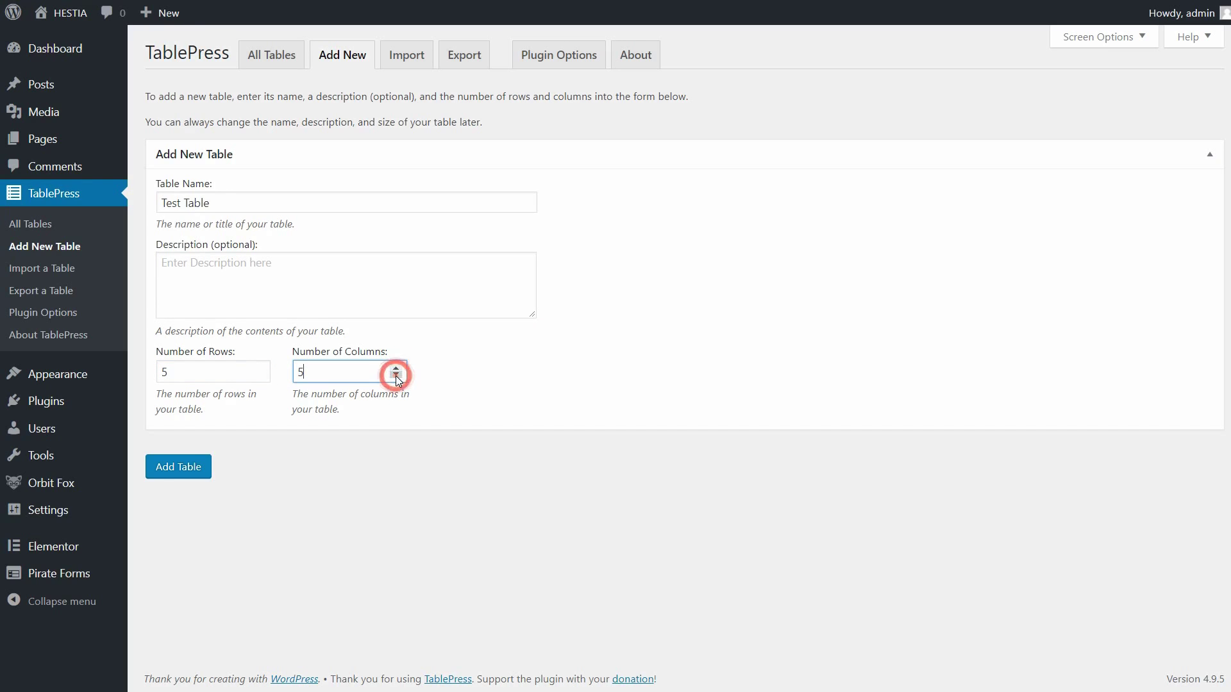
Add Test Table as table ID 1, close the feature tip, and open its edit screen.
{"action": "left_click", "coordinate": [176, 475]}
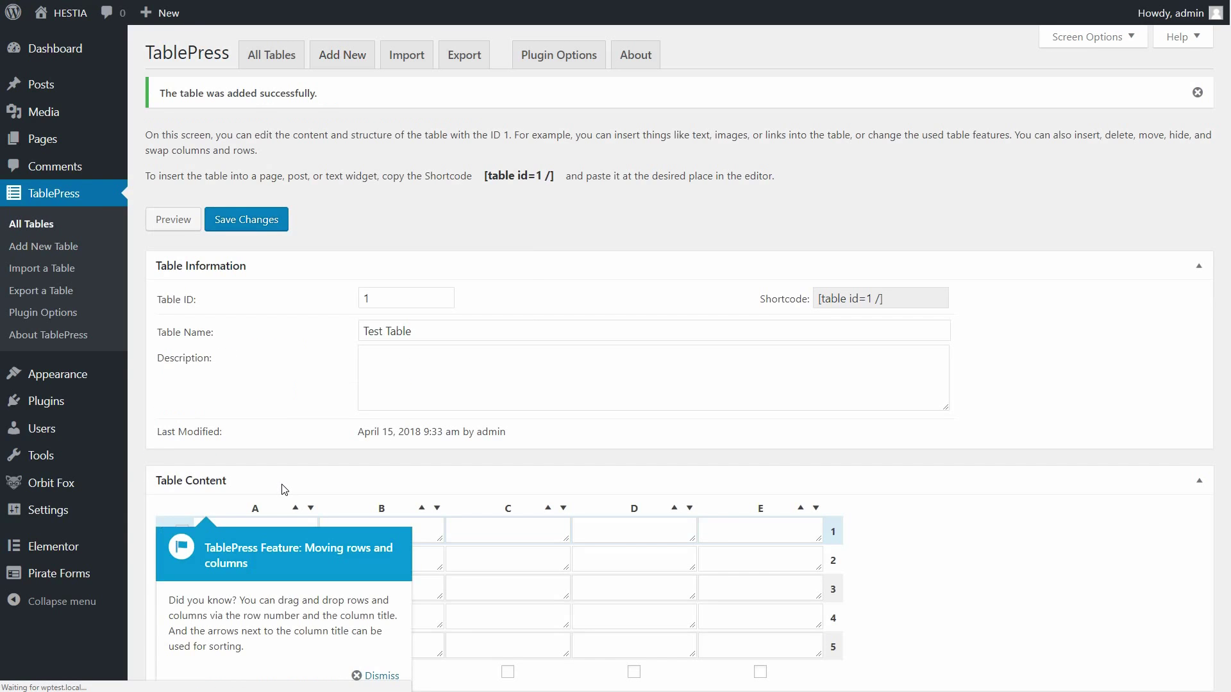
{"action": "scroll", "coordinate": [325, 466], "scroll_direction": "down", "scroll_amount": 3}
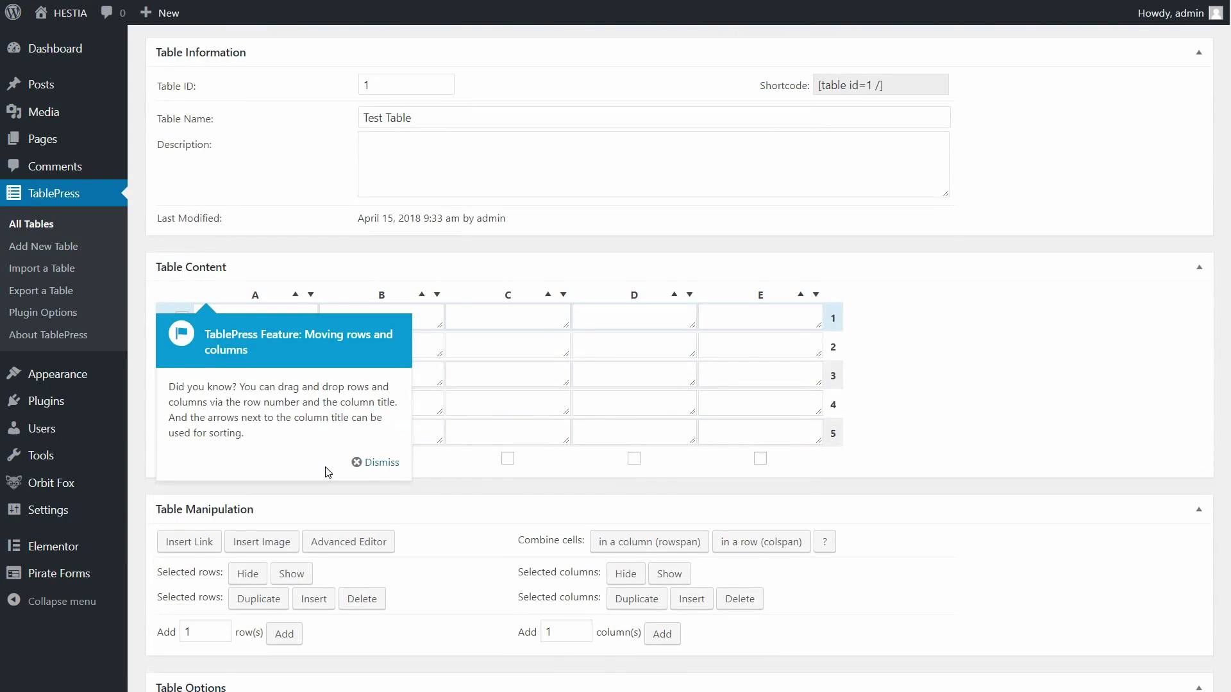
{"action": "left_click", "coordinate": [370, 466]}
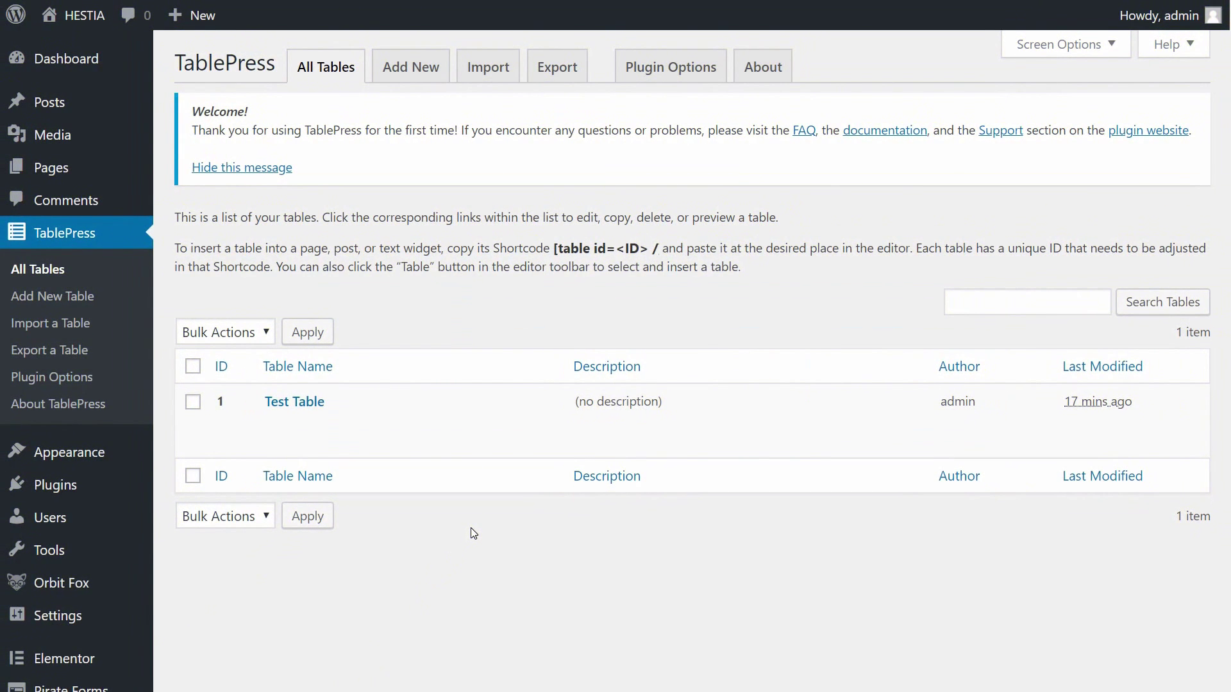
{"action": "mouse_move", "coordinate": [330, 450]}
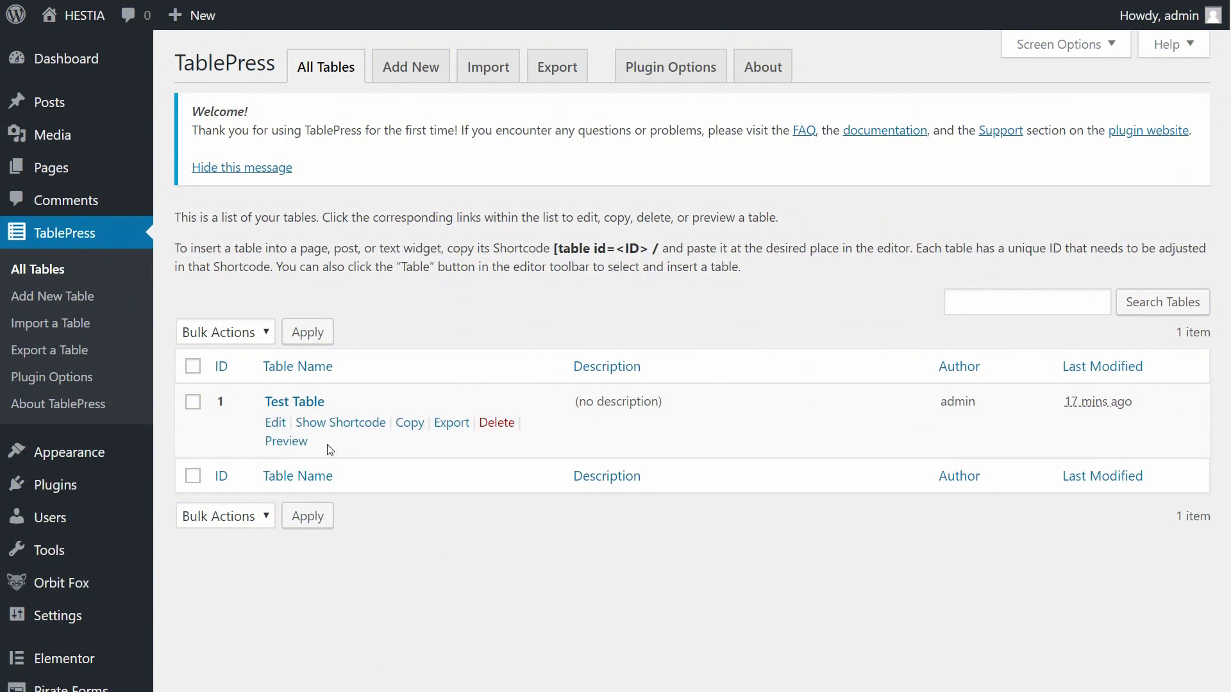
{"action": "left_click", "coordinate": [276, 423]}
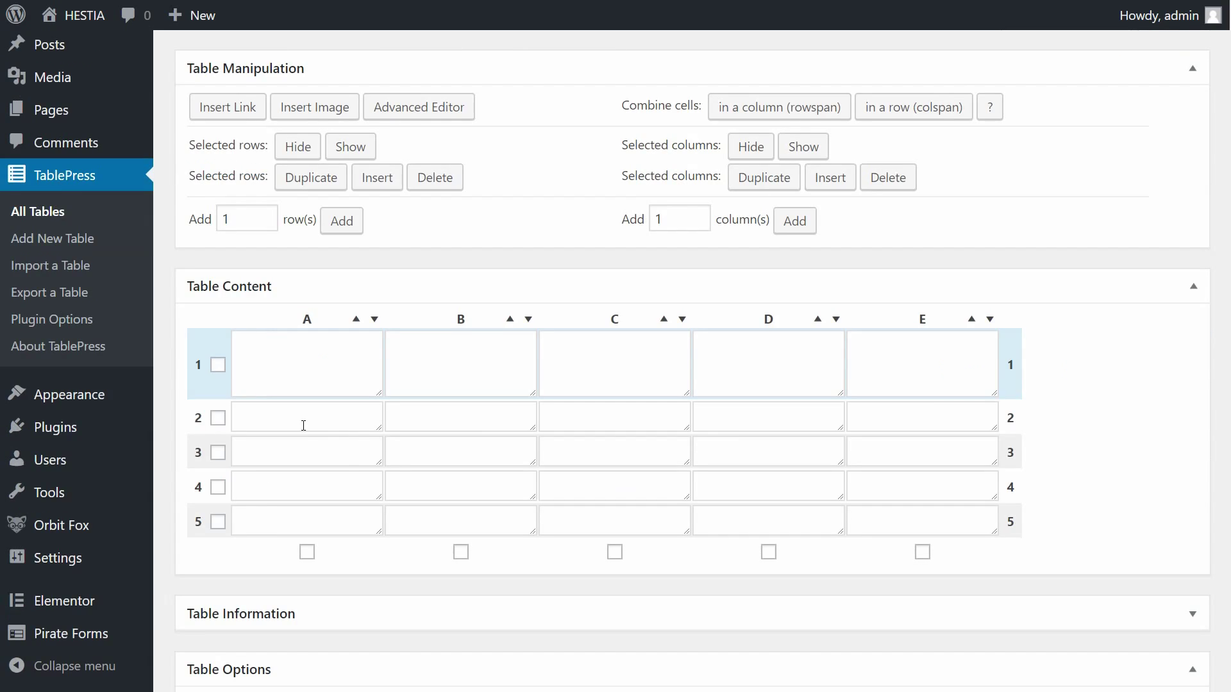
{"action": "left_click", "coordinate": [424, 356]}
{"action": "left_click", "coordinate": [600, 362]}
{"action": "left_click", "coordinate": [457, 356]}
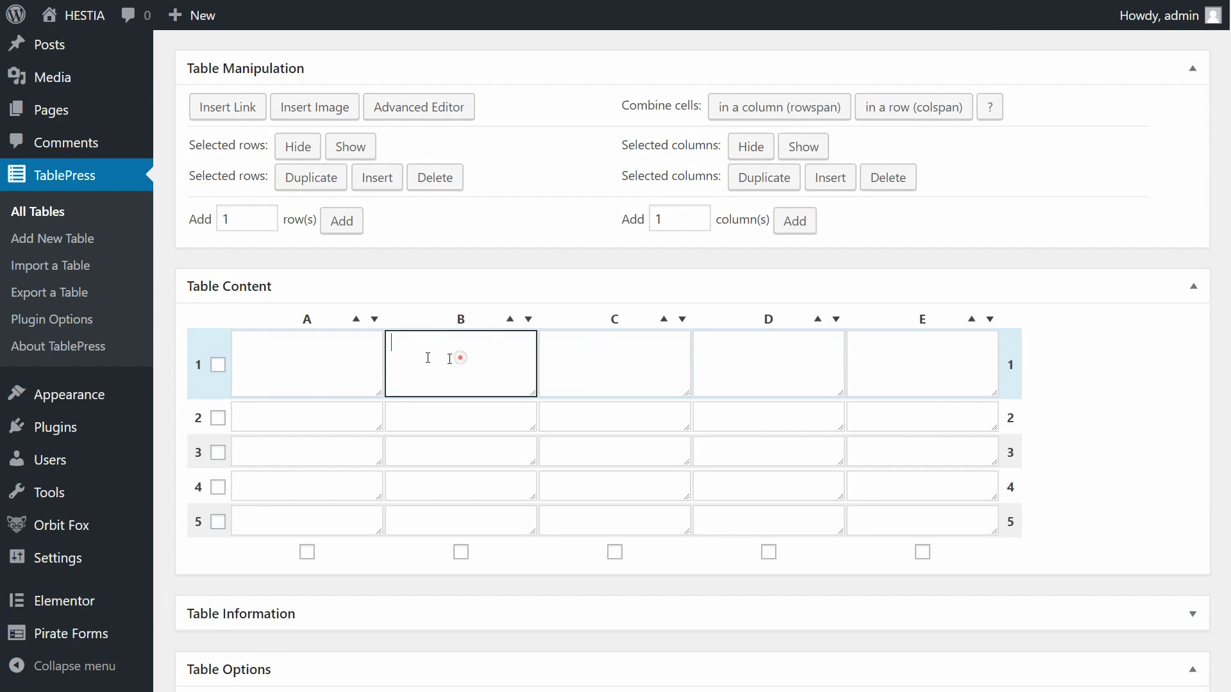
{"action": "left_click", "coordinate": [313, 356]}
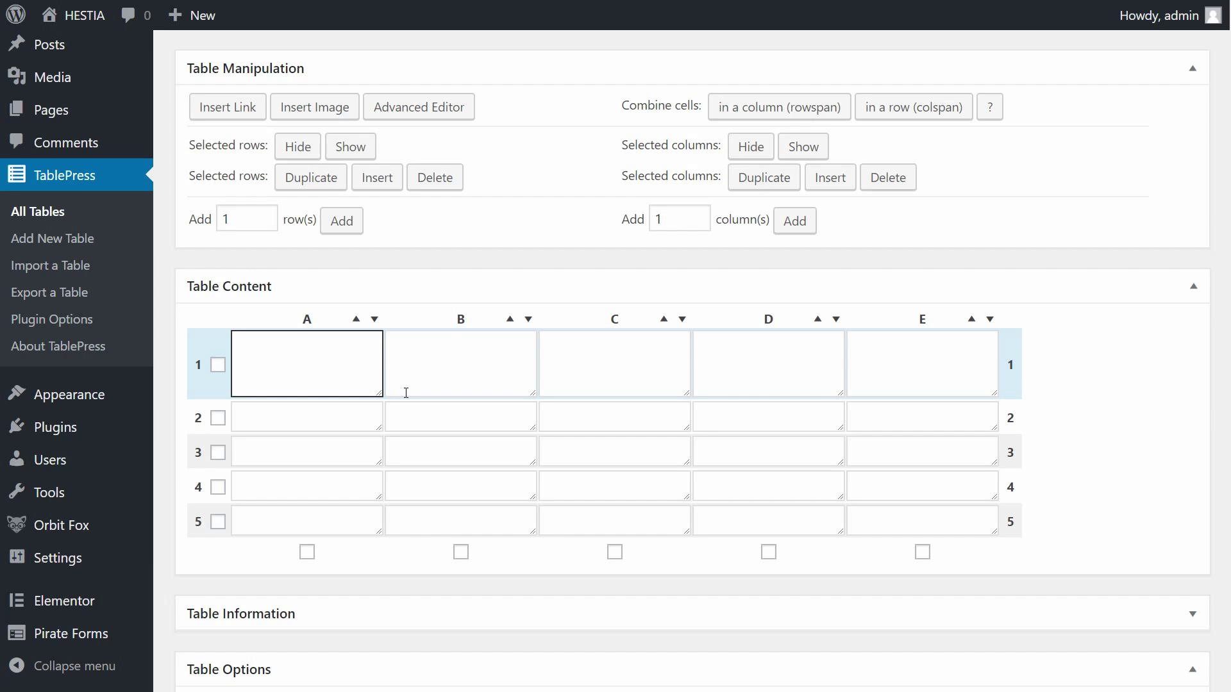
{"action": "left_click", "coordinate": [322, 105]}
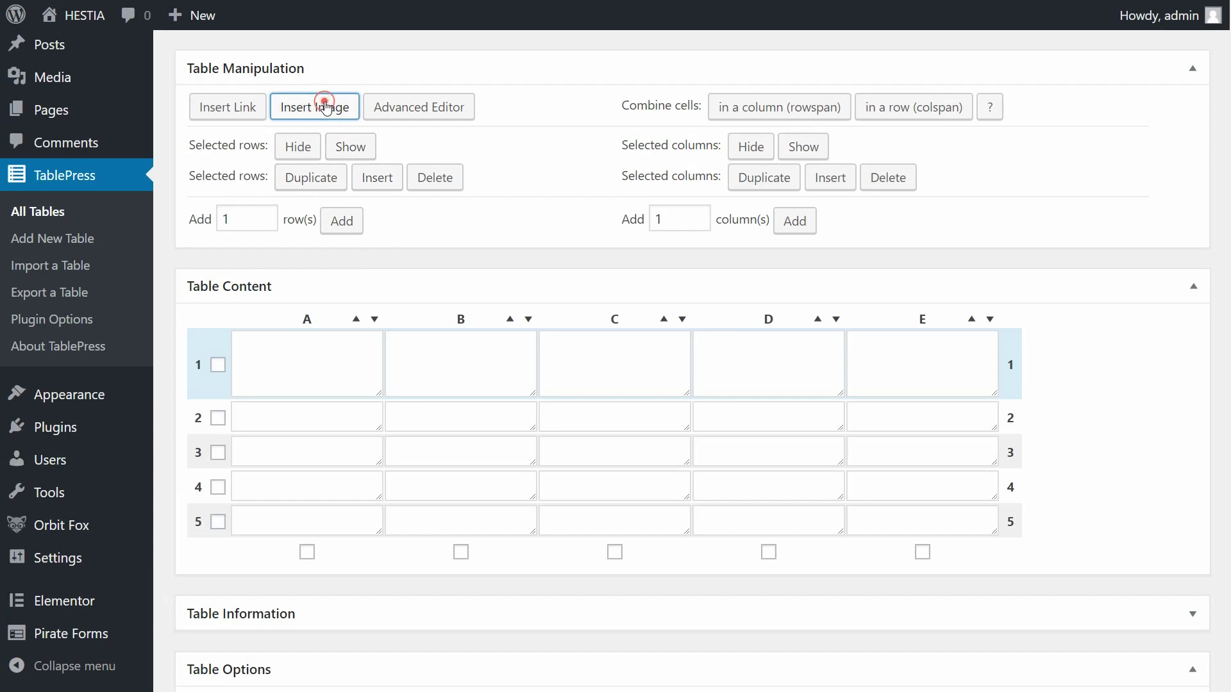
{"action": "left_click", "coordinate": [244, 104]}
{"action": "left_click", "coordinate": [763, 178]}
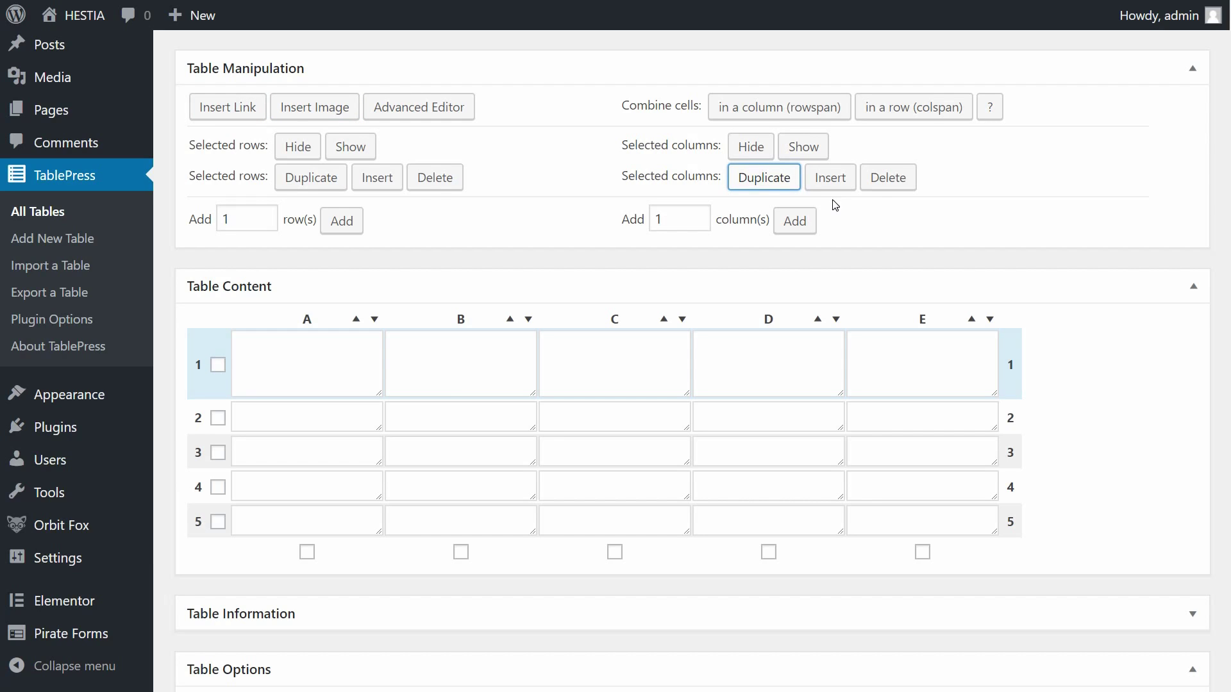
{"action": "left_click", "coordinate": [885, 186]}
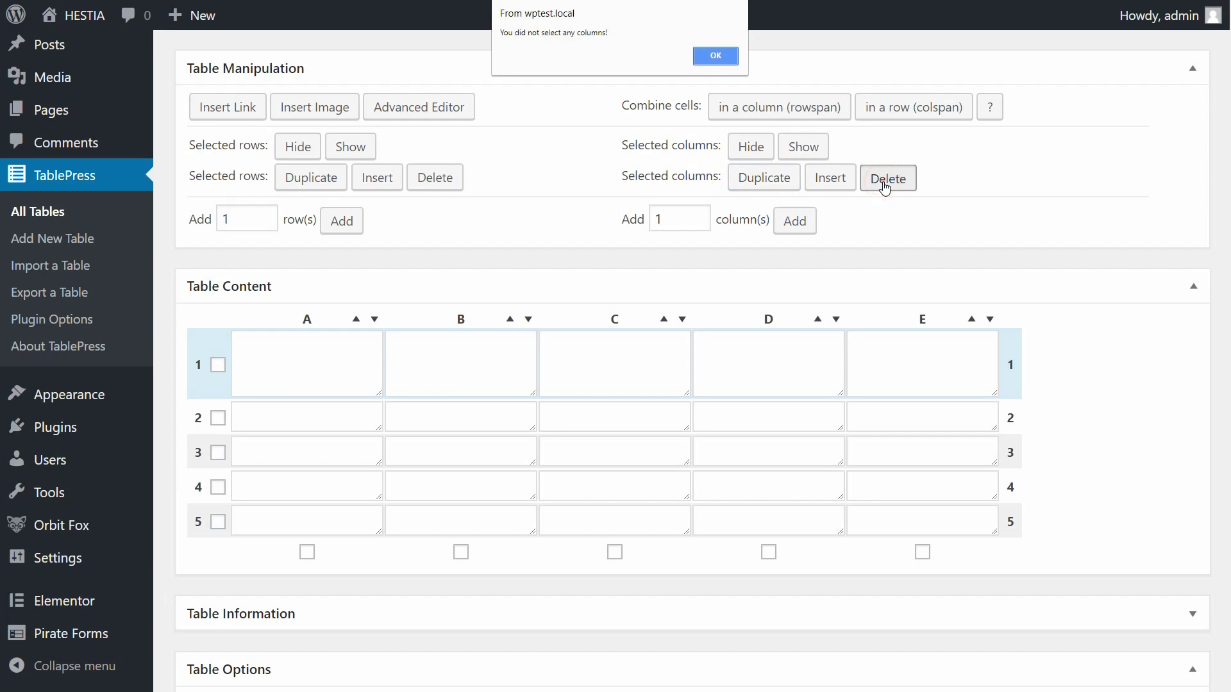
{"action": "left_click", "coordinate": [716, 57]}
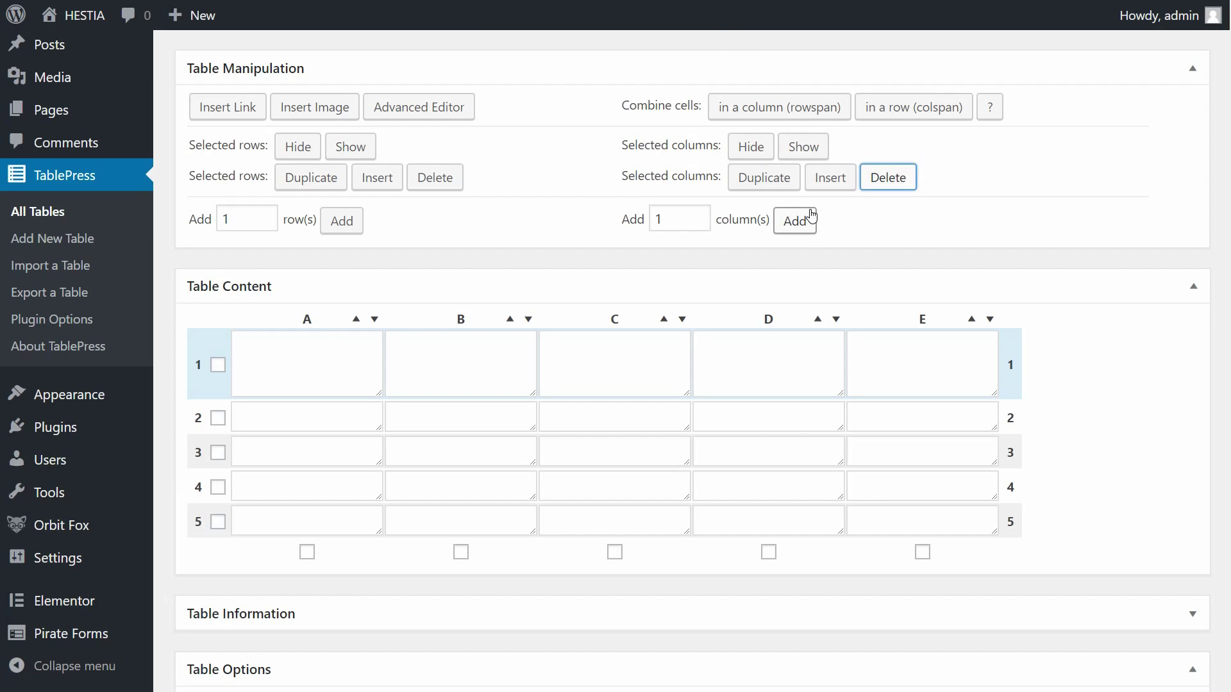
{"action": "left_click", "coordinate": [315, 393]}
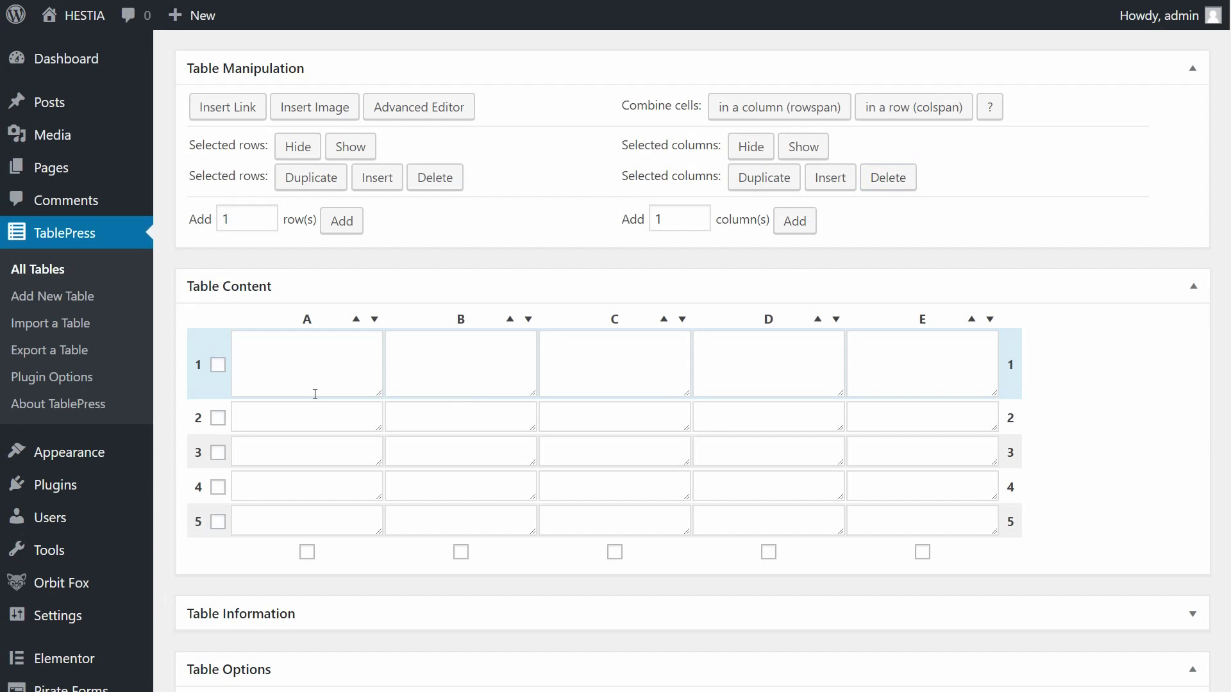
Label row 1 with Column headings and drag columns so they read Column 2, 1, 5, 3, 4.
{"action": "left_click", "coordinate": [254, 348]}
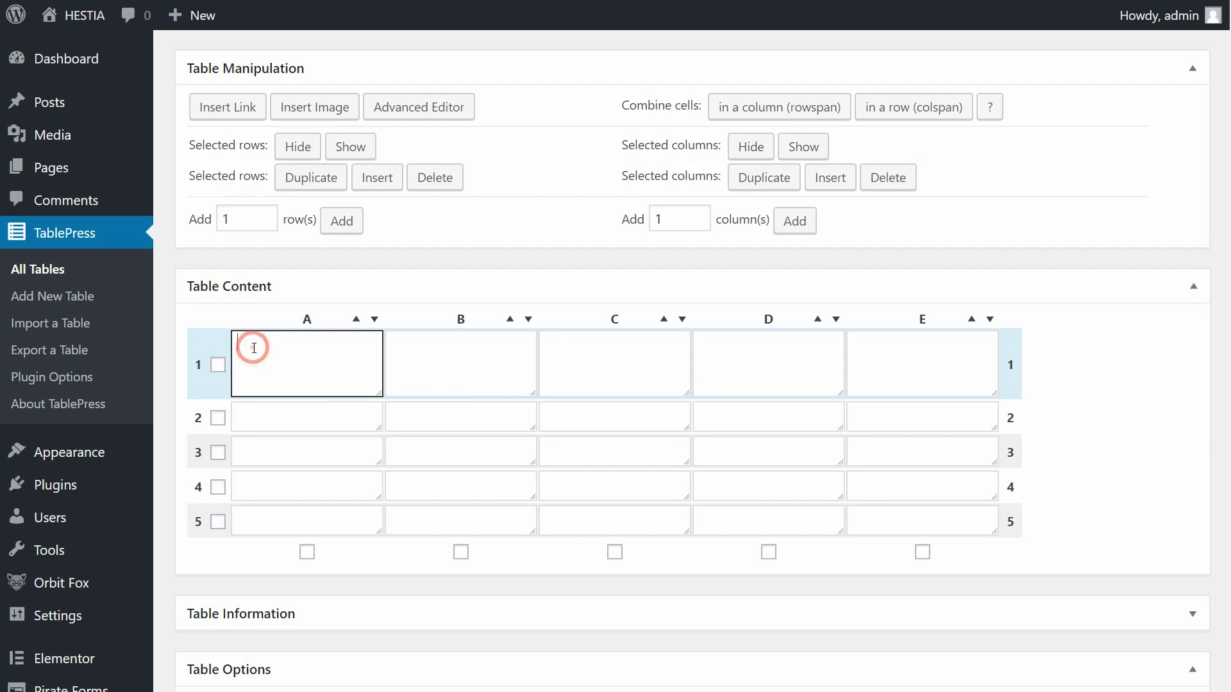
{"action": "type", "text": "Column 1"}
{"action": "key", "text": "Tab"}
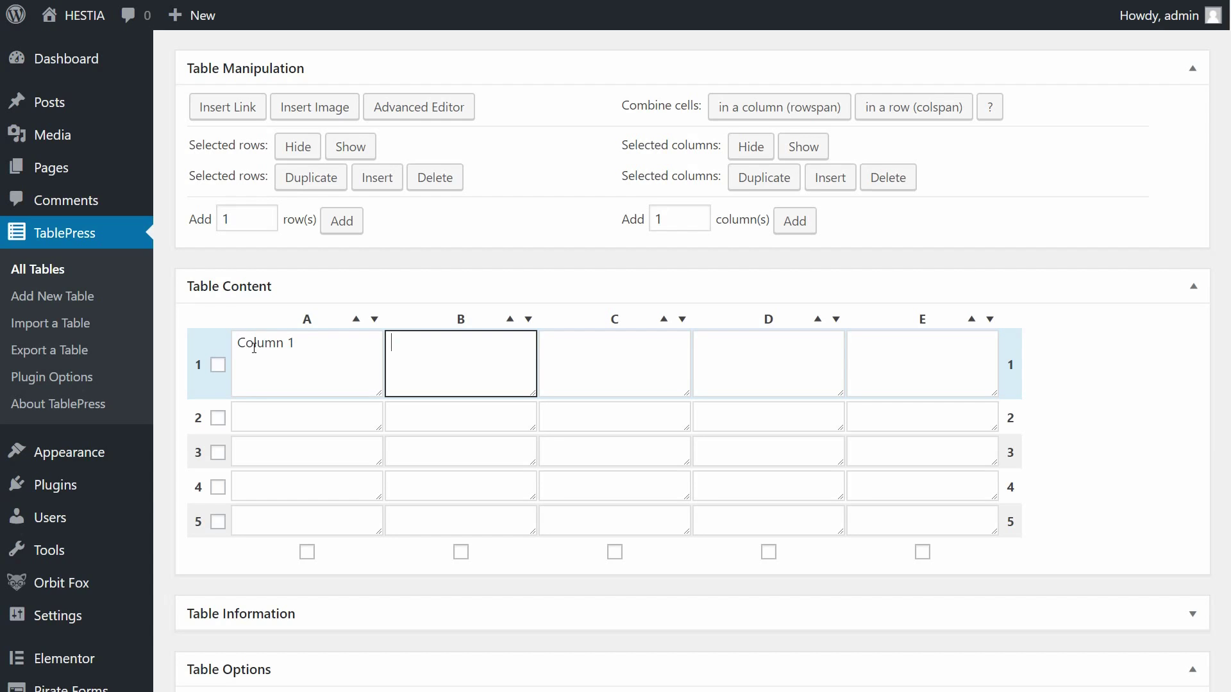
{"action": "type", "text": "Column"}
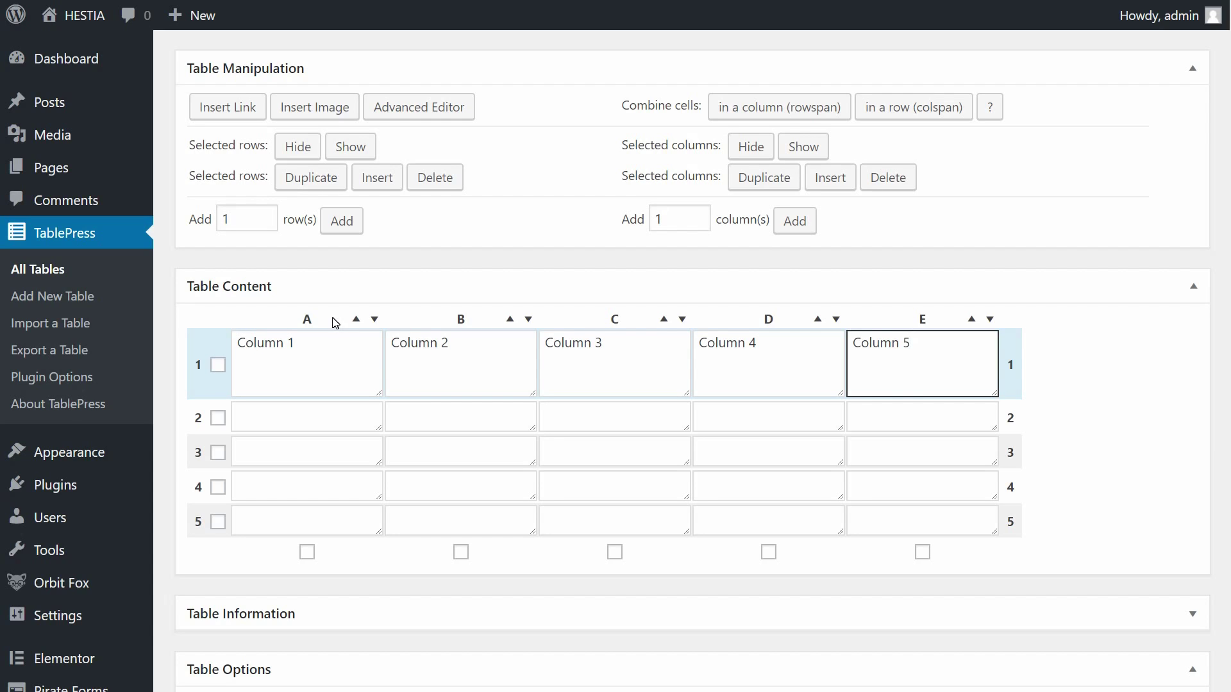
{"action": "left_click_drag", "start_coordinate": [307, 320], "coordinate": [513, 320]}
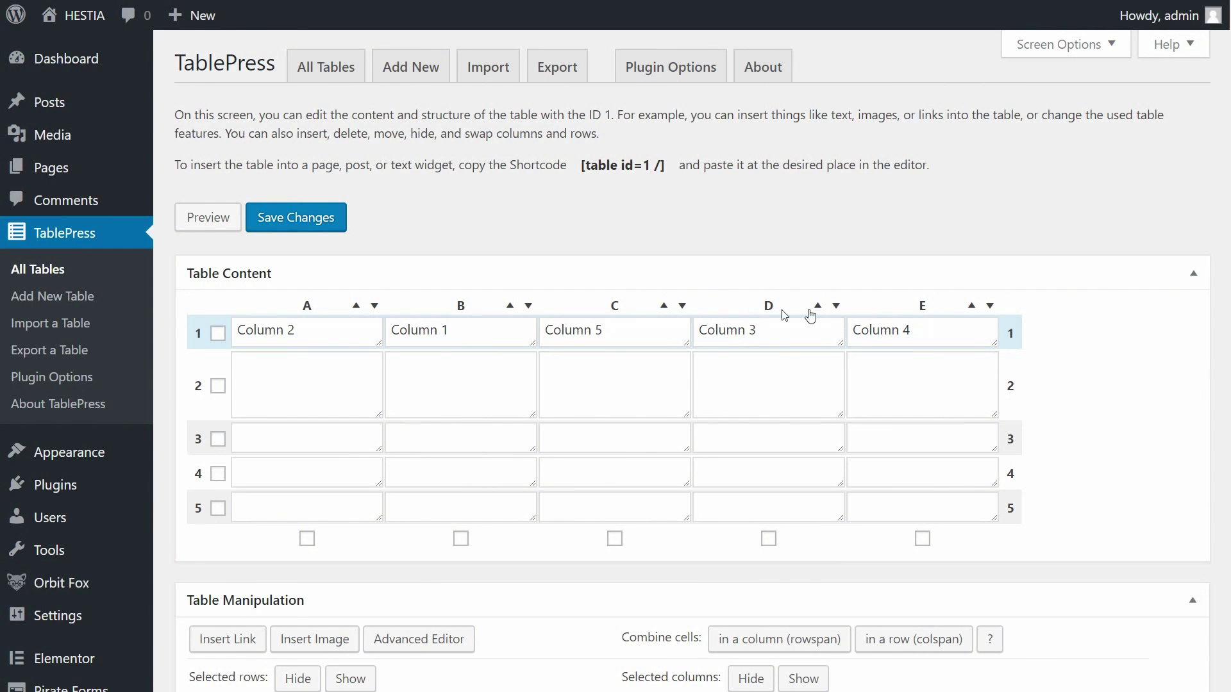
Insert the wordpress.png image from the Media Library into cell A2.
{"action": "left_click", "coordinate": [283, 369]}
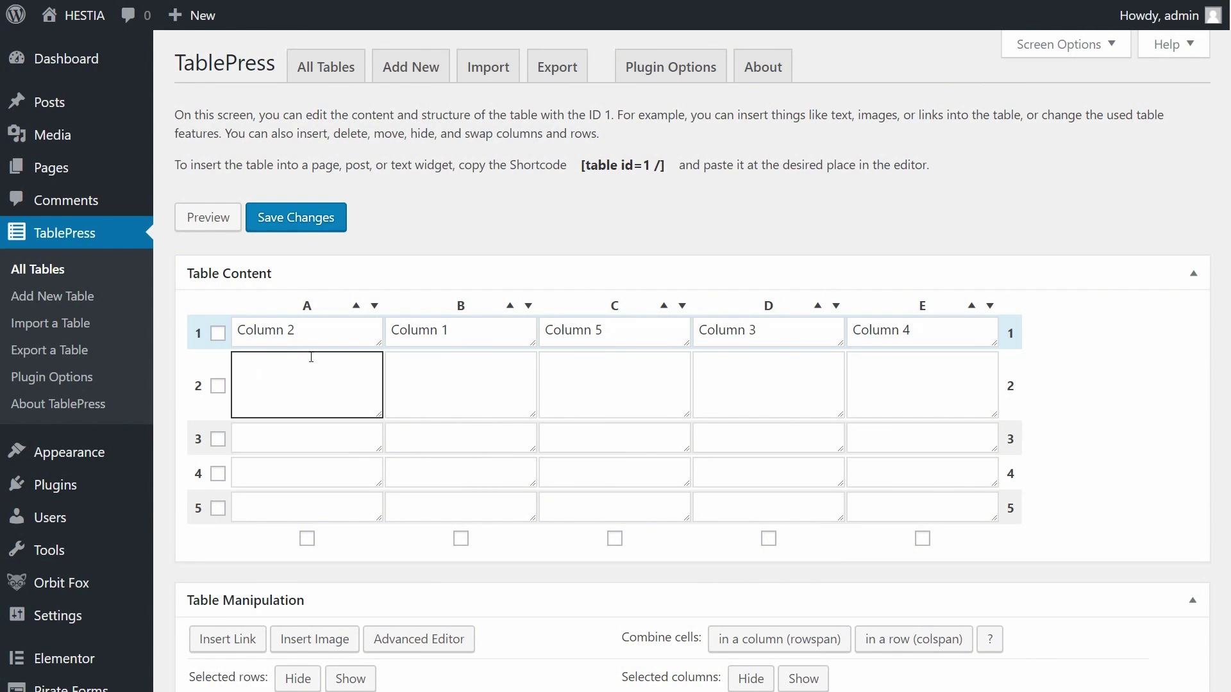
{"action": "scroll", "coordinate": [311, 359], "scroll_direction": "down", "scroll_amount": 3}
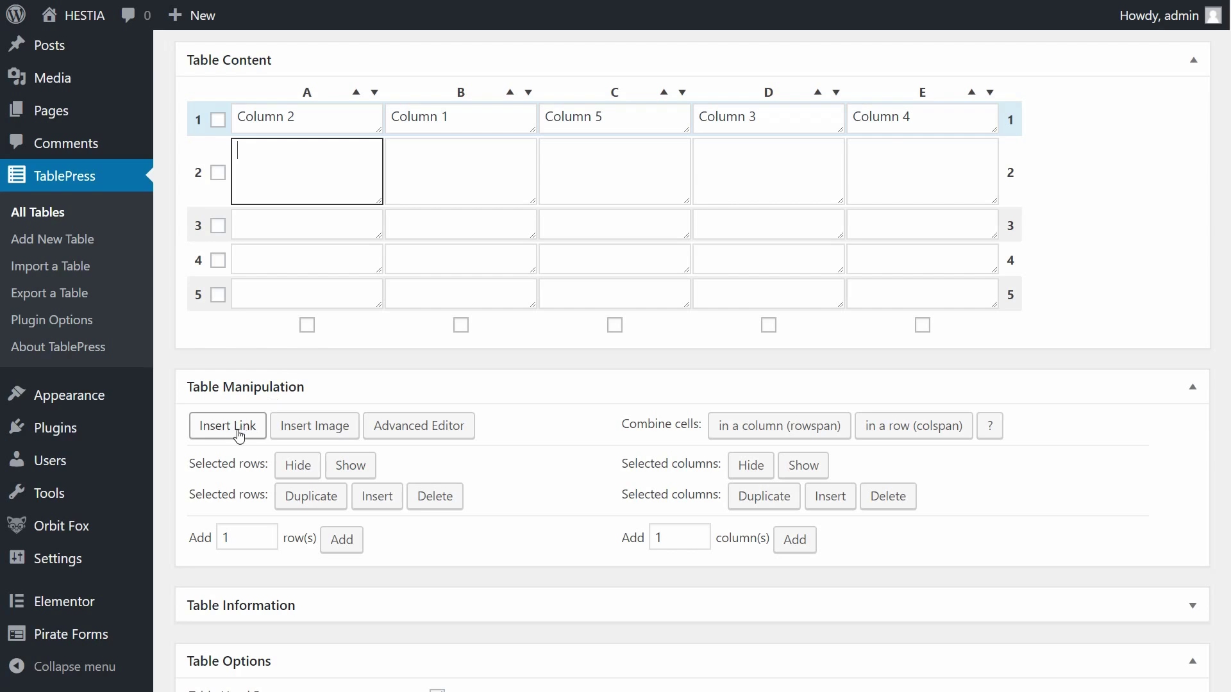
{"action": "left_click", "coordinate": [295, 434]}
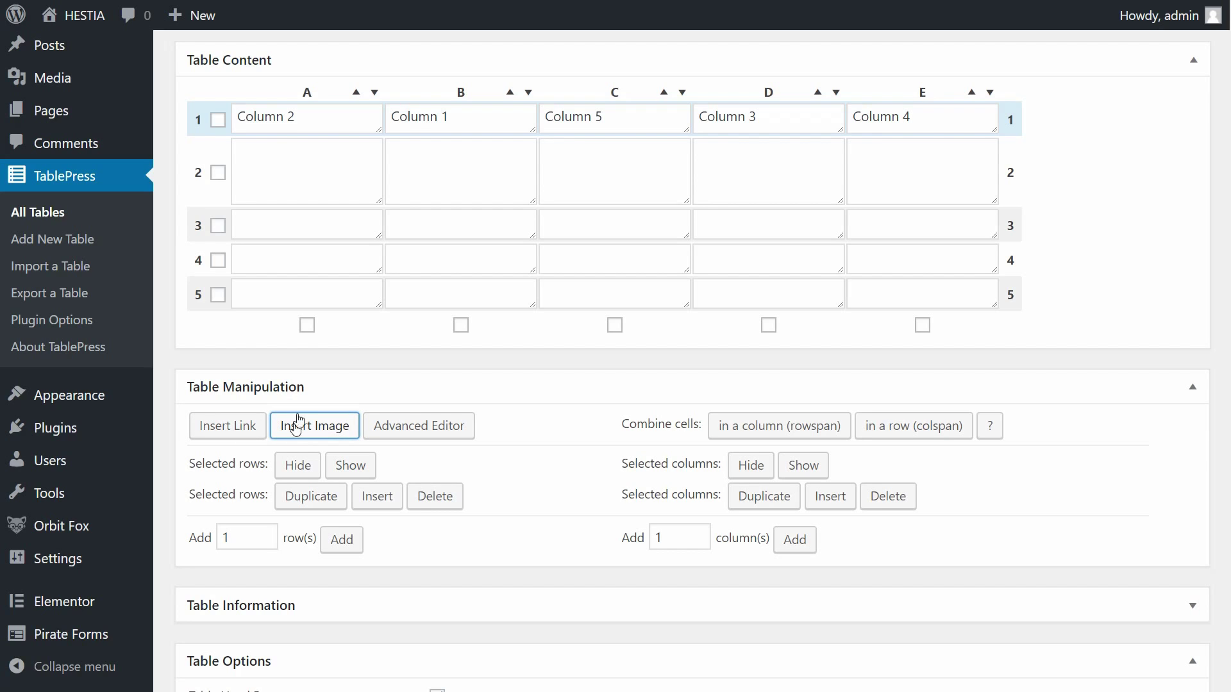
{"action": "left_click", "coordinate": [272, 162]}
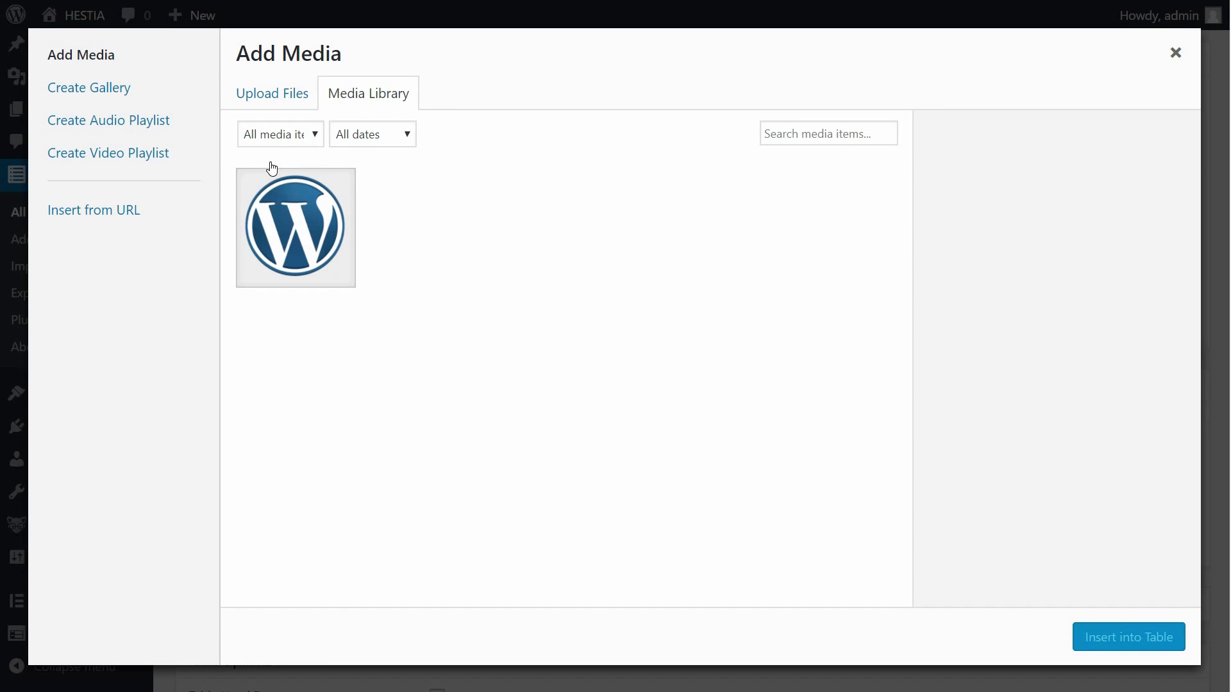
{"action": "left_click", "coordinate": [327, 226]}
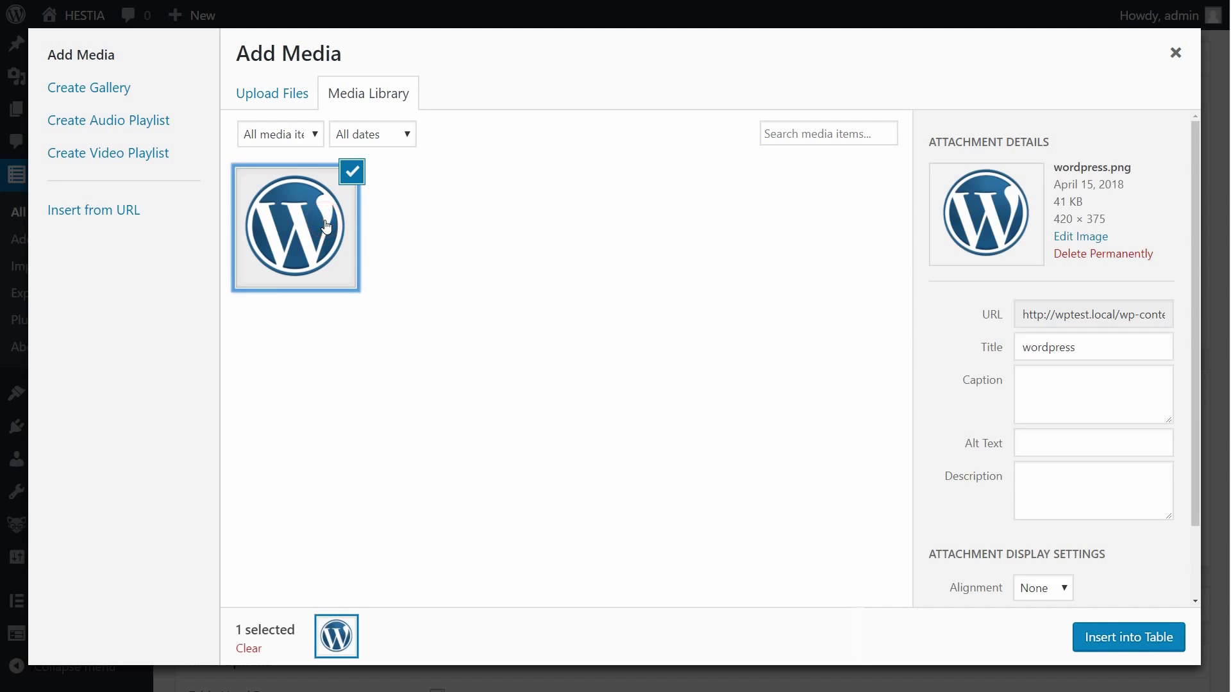
{"action": "left_click", "coordinate": [1132, 635]}
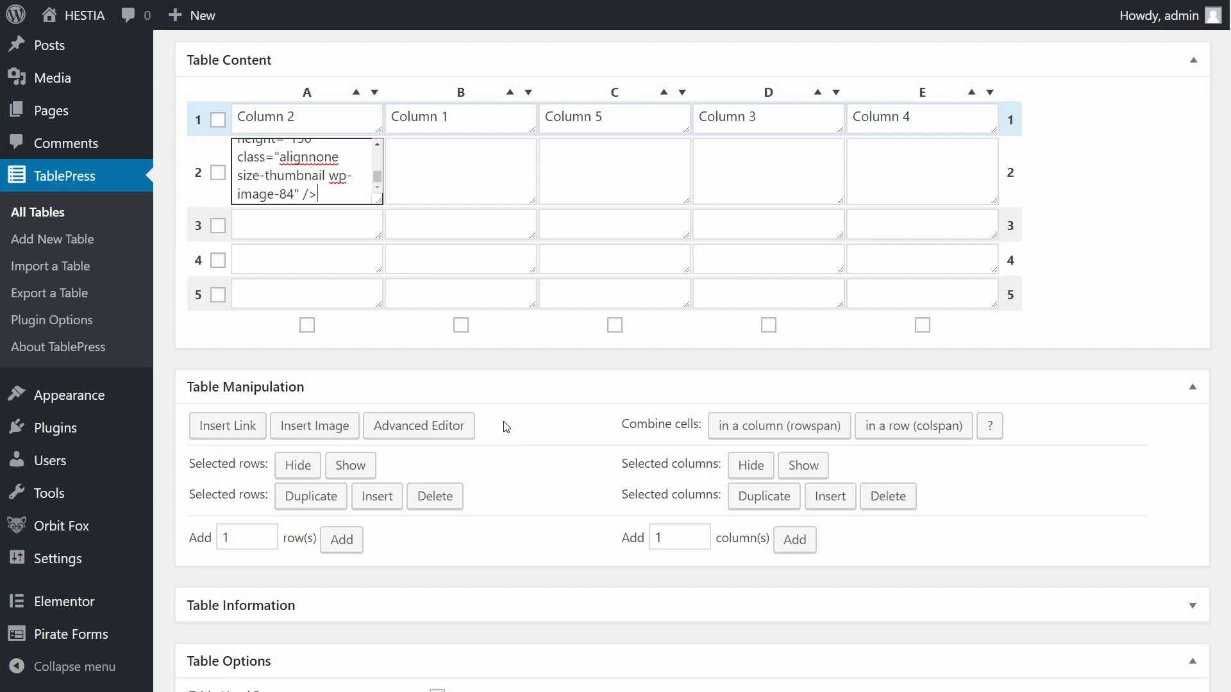
Preview the table as site visitors would see it.
{"action": "scroll", "coordinate": [769, 320], "scroll_direction": "up", "scroll_amount": 4}
{"action": "left_click", "coordinate": [201, 219]}
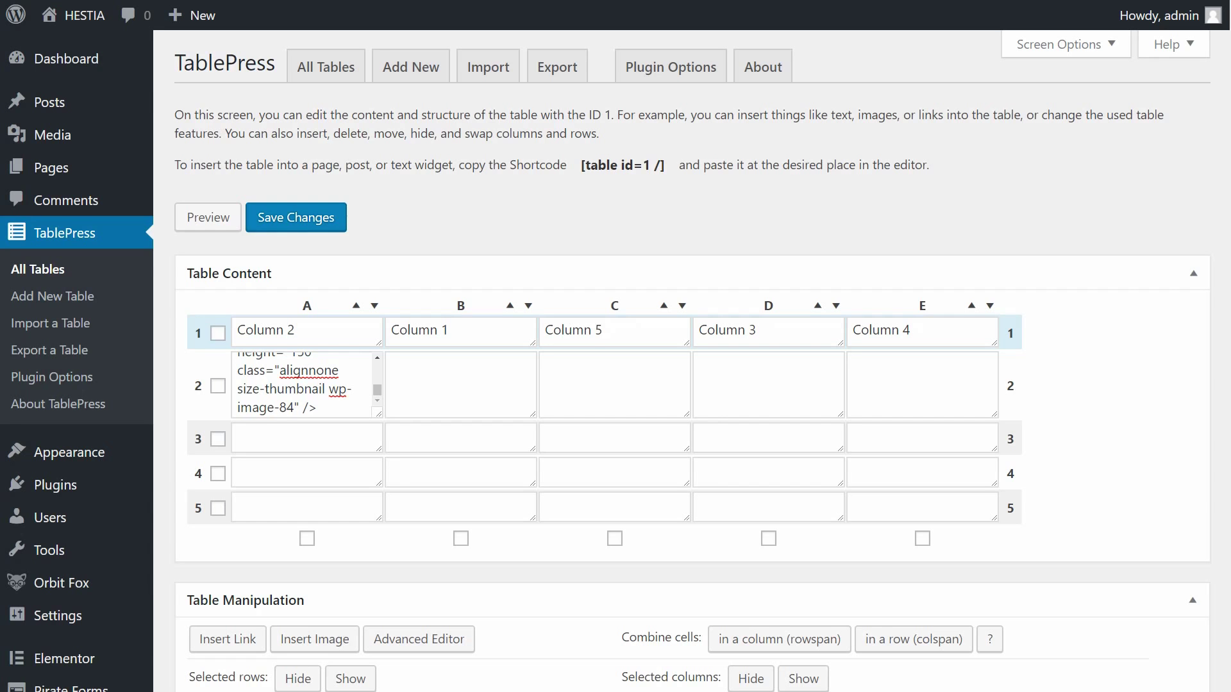
{"action": "scroll", "coordinate": [692, 359], "scroll_direction": "down", "scroll_amount": 2}
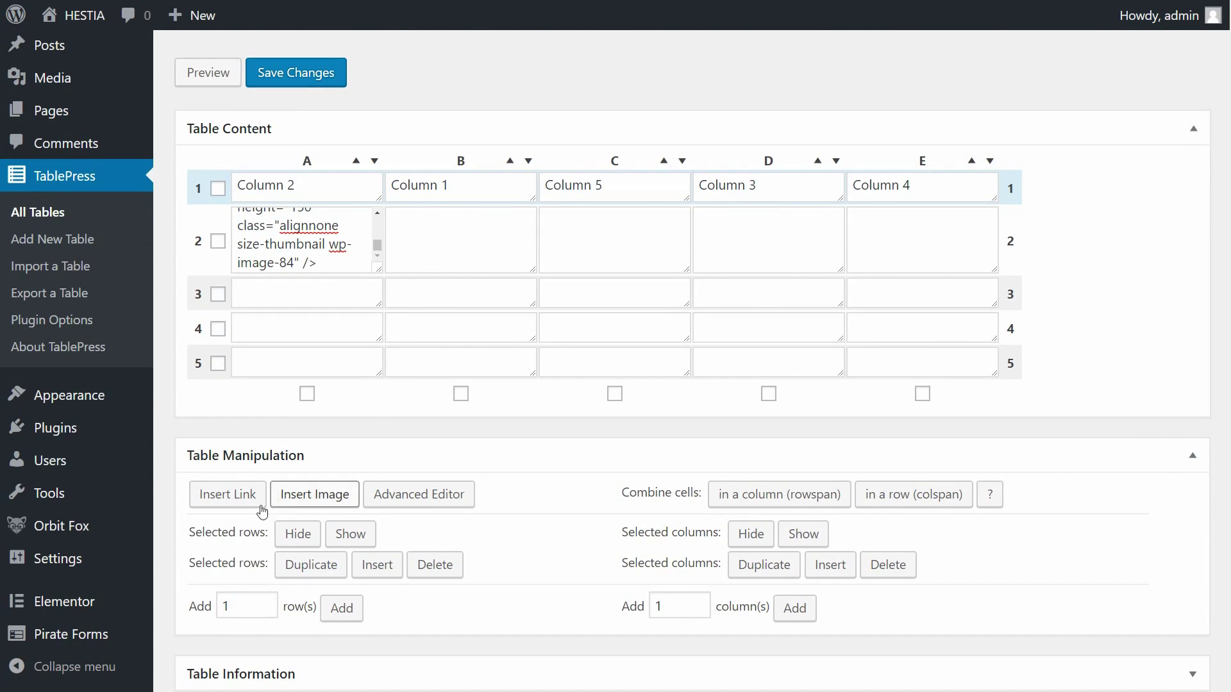
{"action": "left_click", "coordinate": [215, 505]}
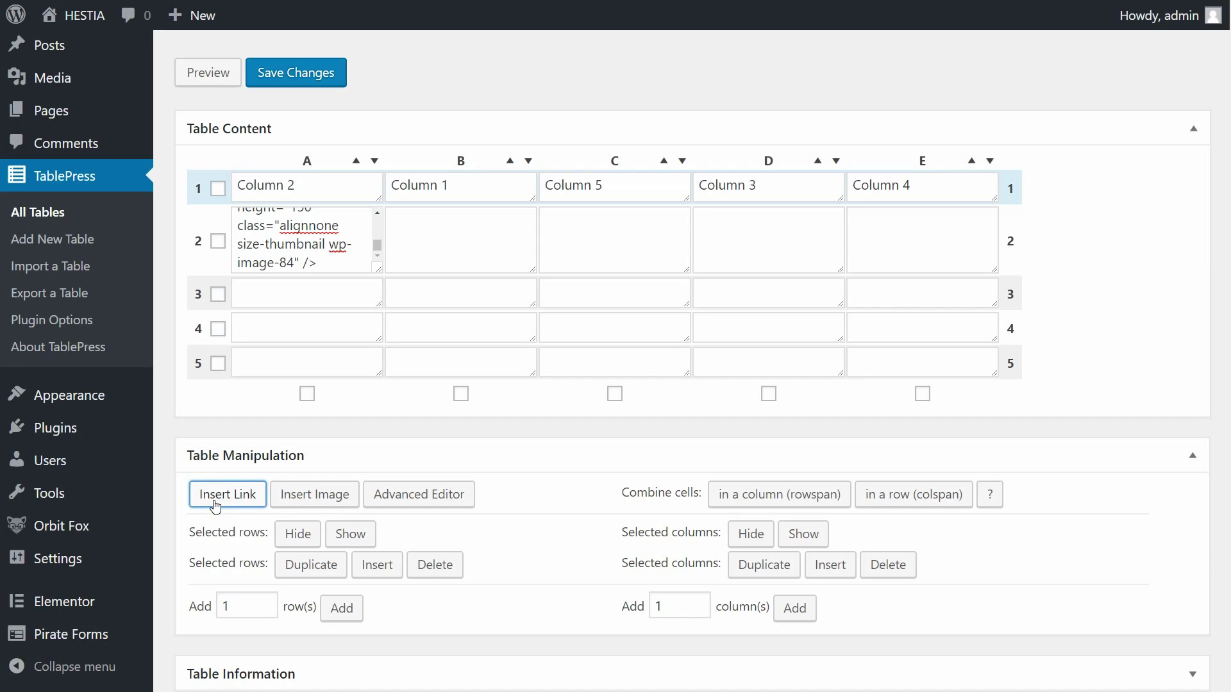
{"action": "left_click", "coordinate": [279, 290]}
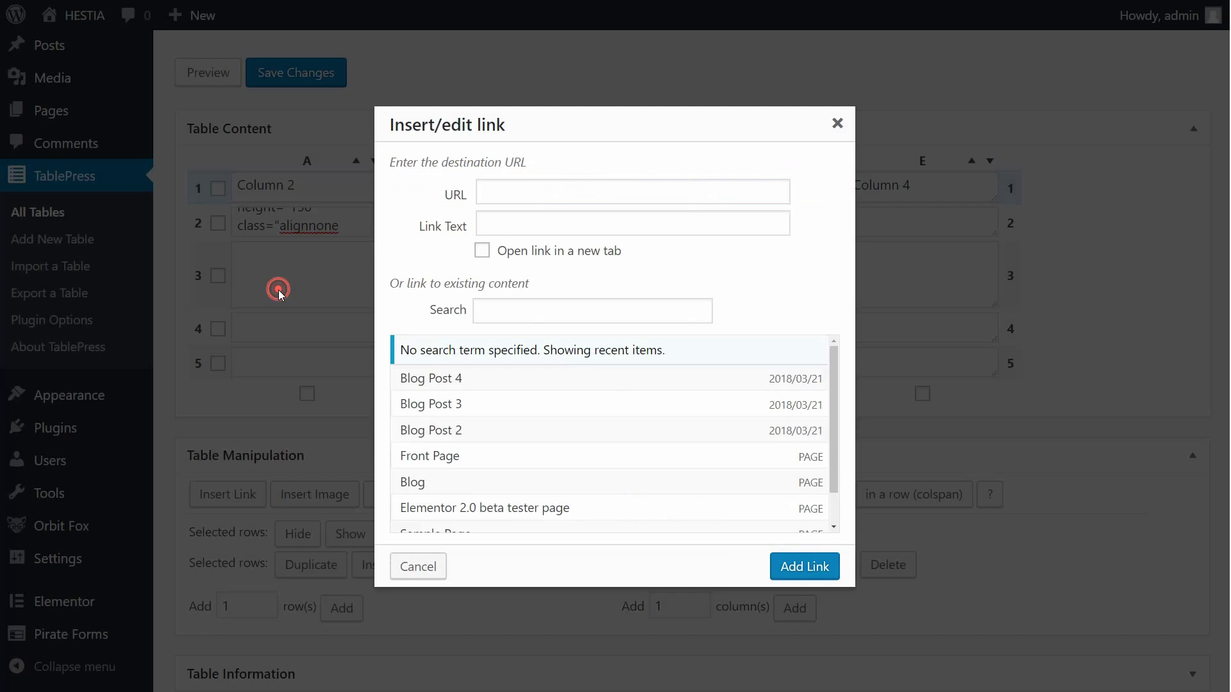
{"action": "left_click", "coordinate": [519, 194]}
{"action": "type", "text": "https"}
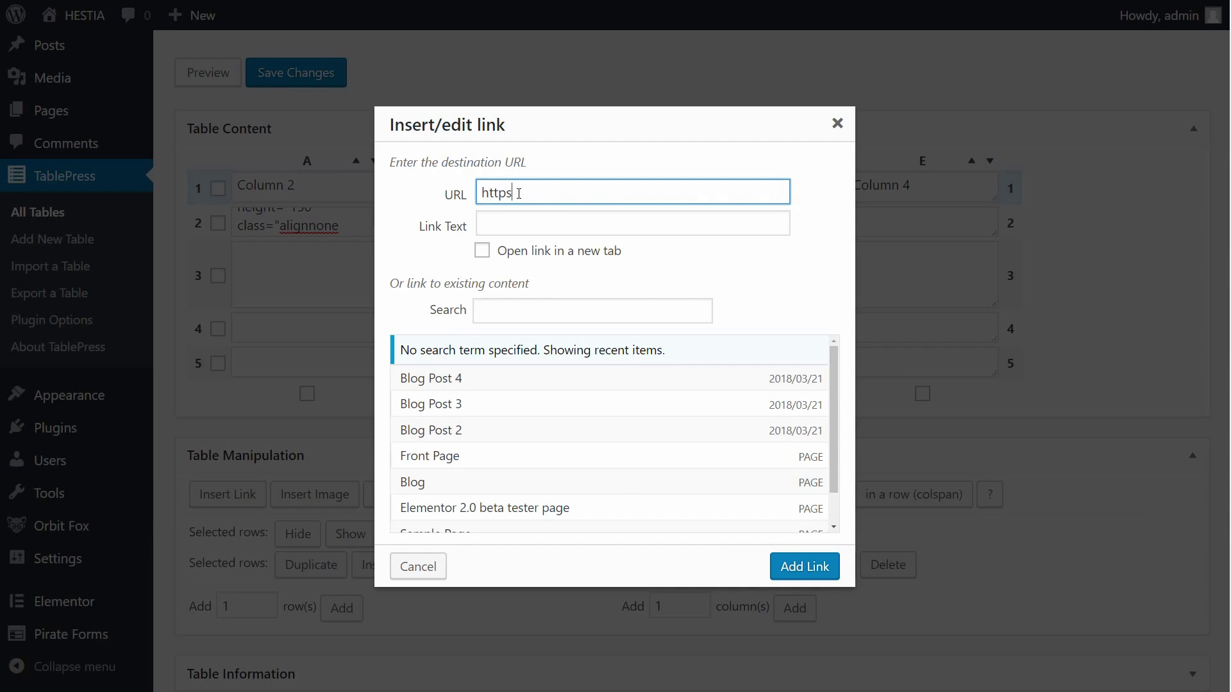
{"action": "type", "text": "://themeisle.com"}
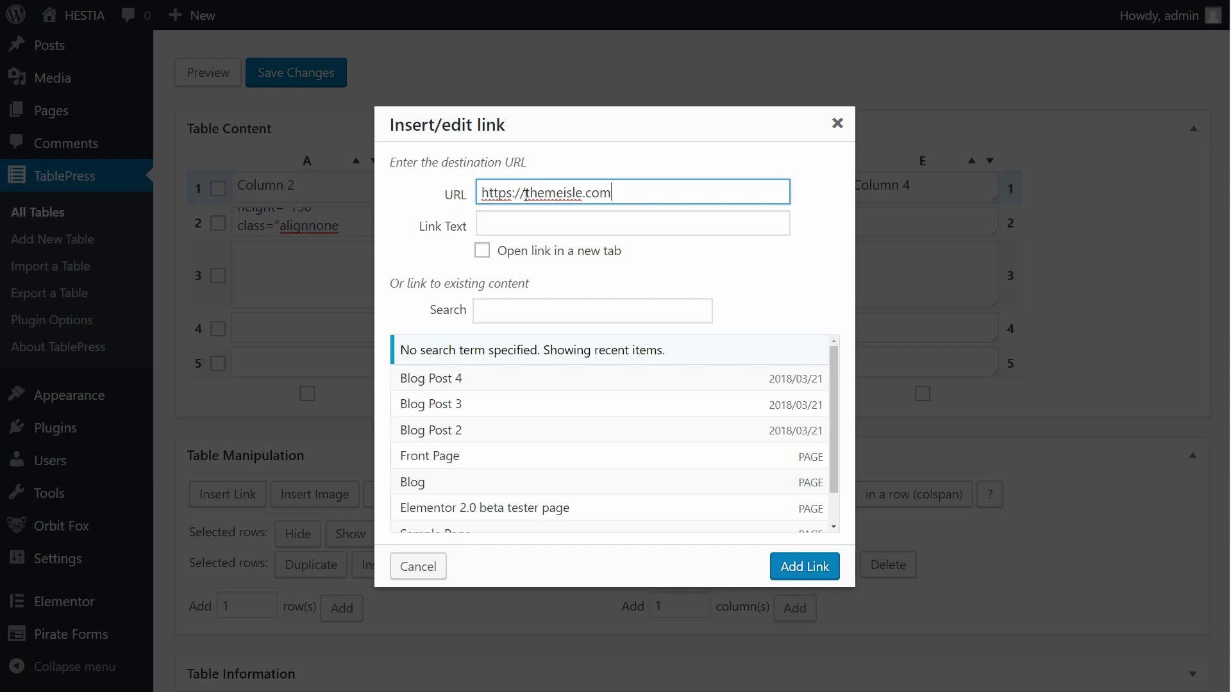
{"action": "left_click", "coordinate": [515, 227]}
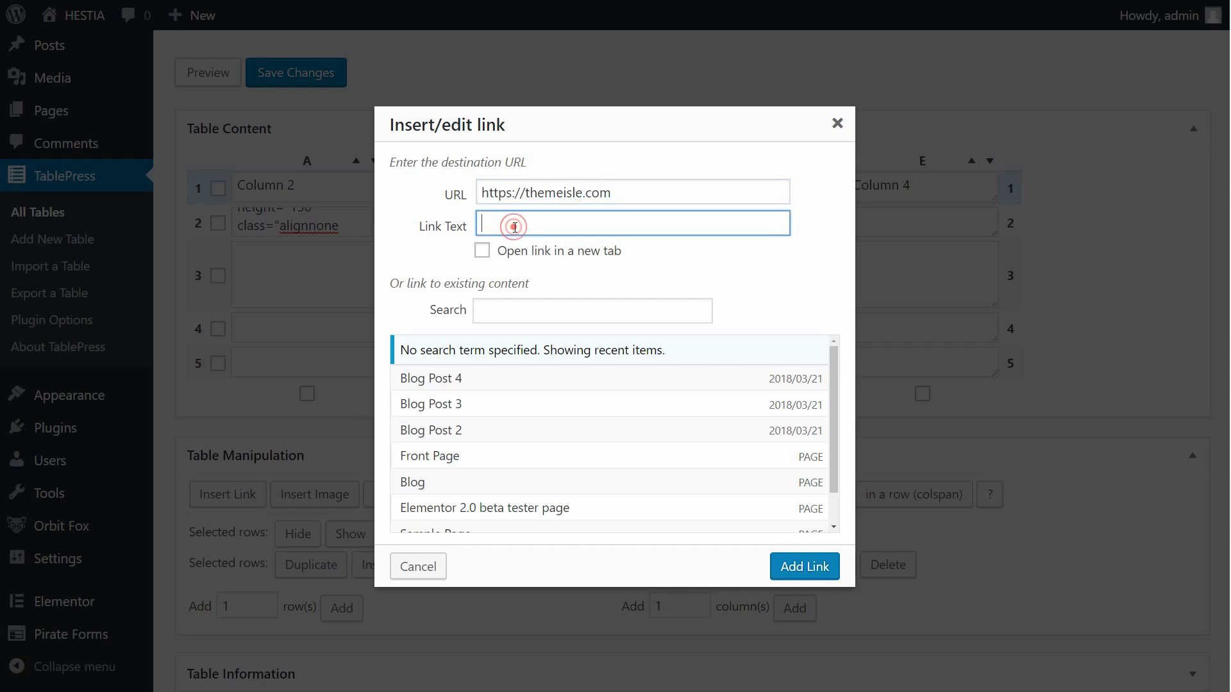
{"action": "left_click", "coordinate": [484, 253]}
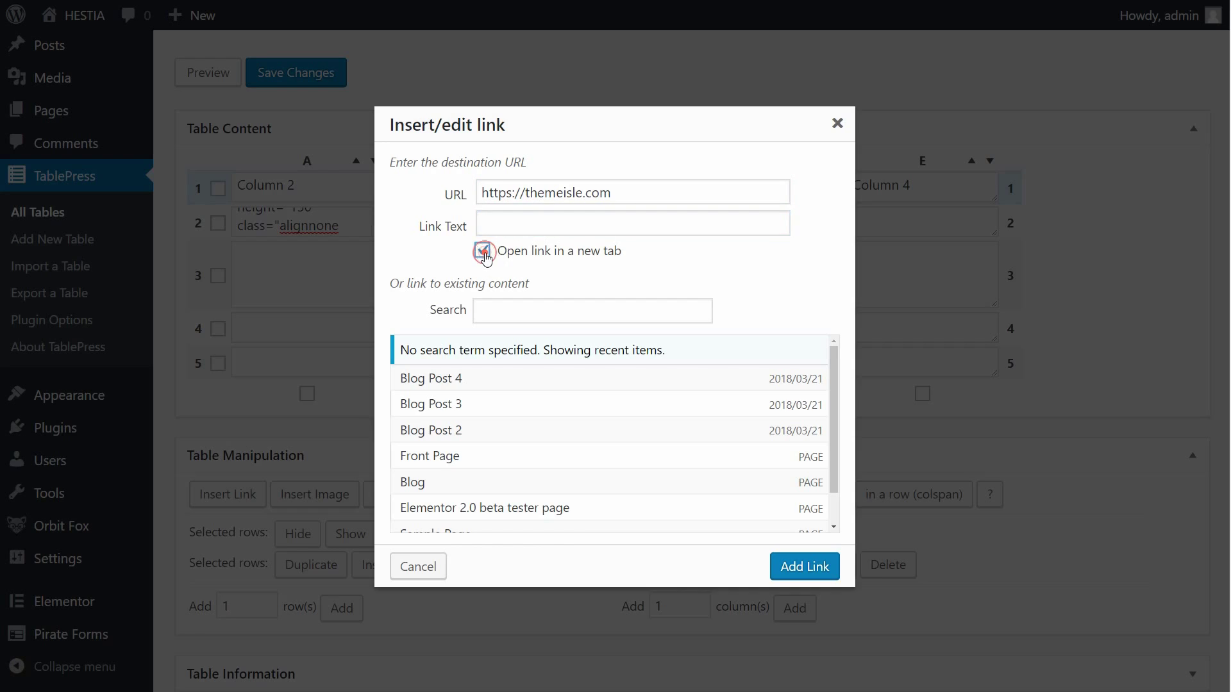
{"action": "left_click", "coordinate": [498, 310]}
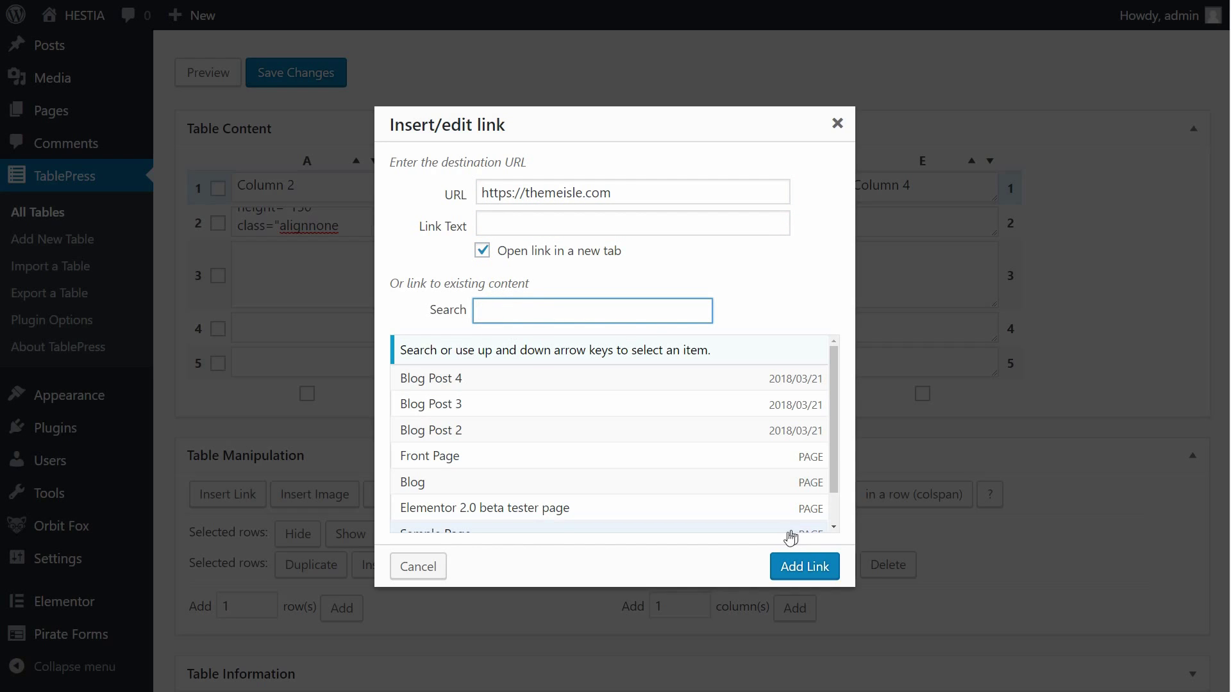
{"action": "left_click", "coordinate": [806, 567]}
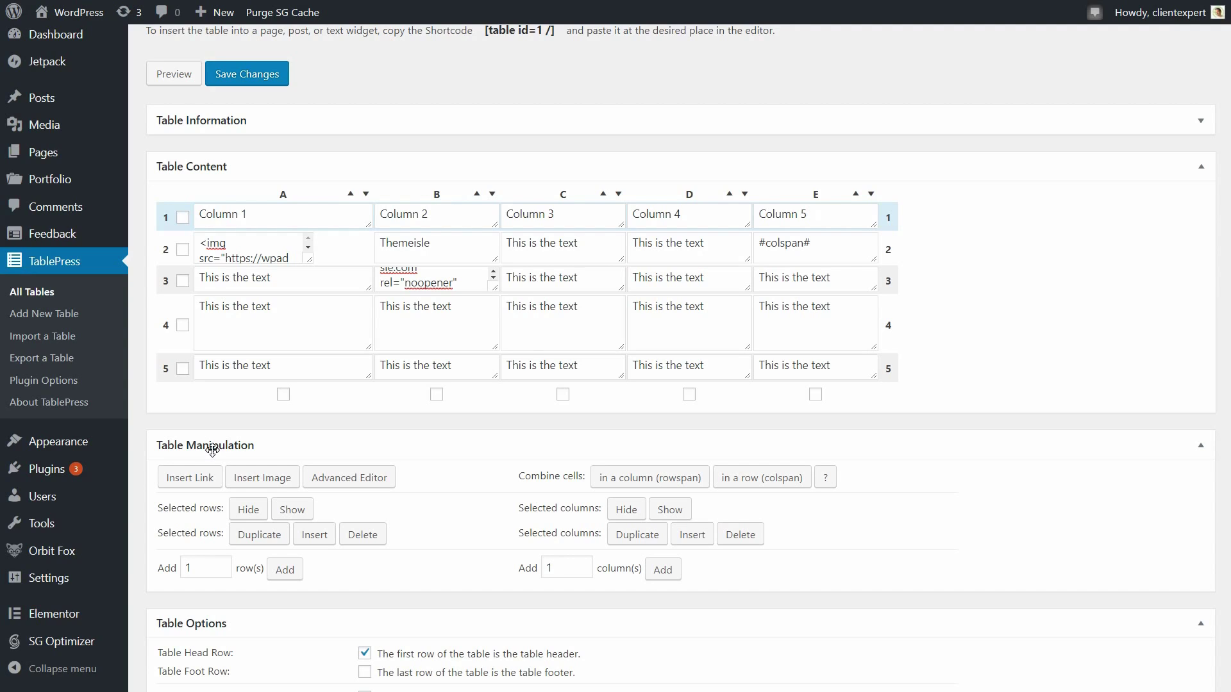
Merge cell A3 with the cell above using rowspan, and hide row 3.
{"action": "left_click", "coordinate": [634, 477]}
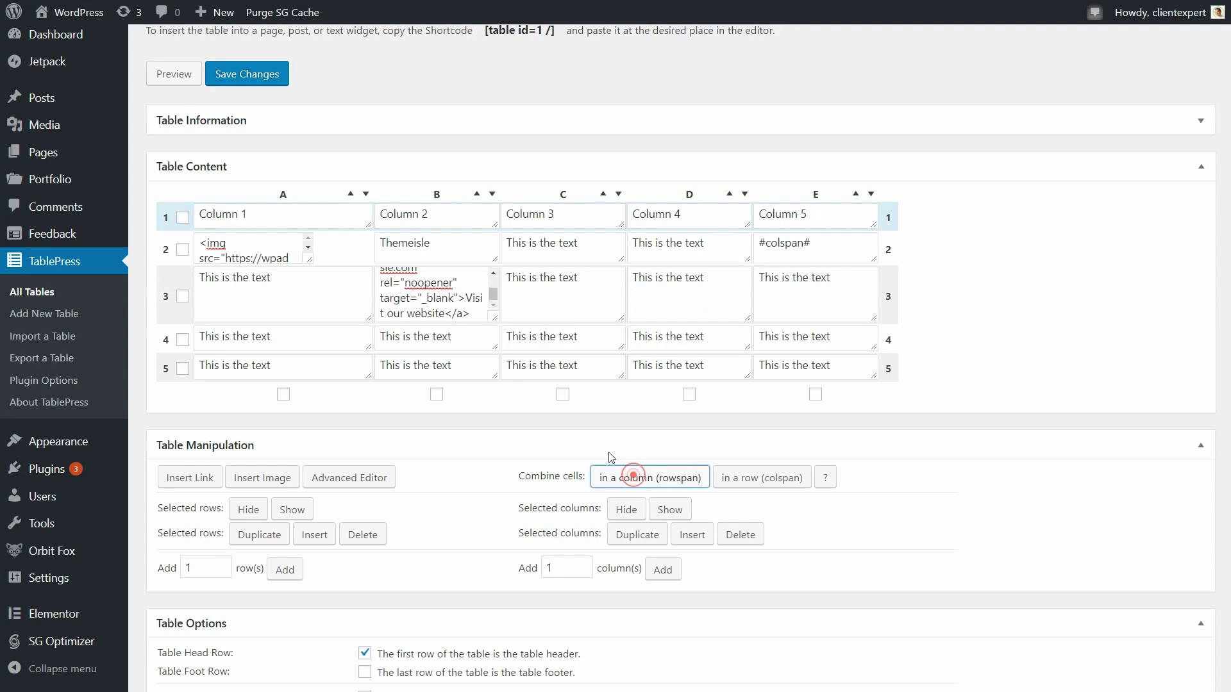
{"action": "left_click", "coordinate": [201, 276]}
{"action": "left_click", "coordinate": [183, 296]}
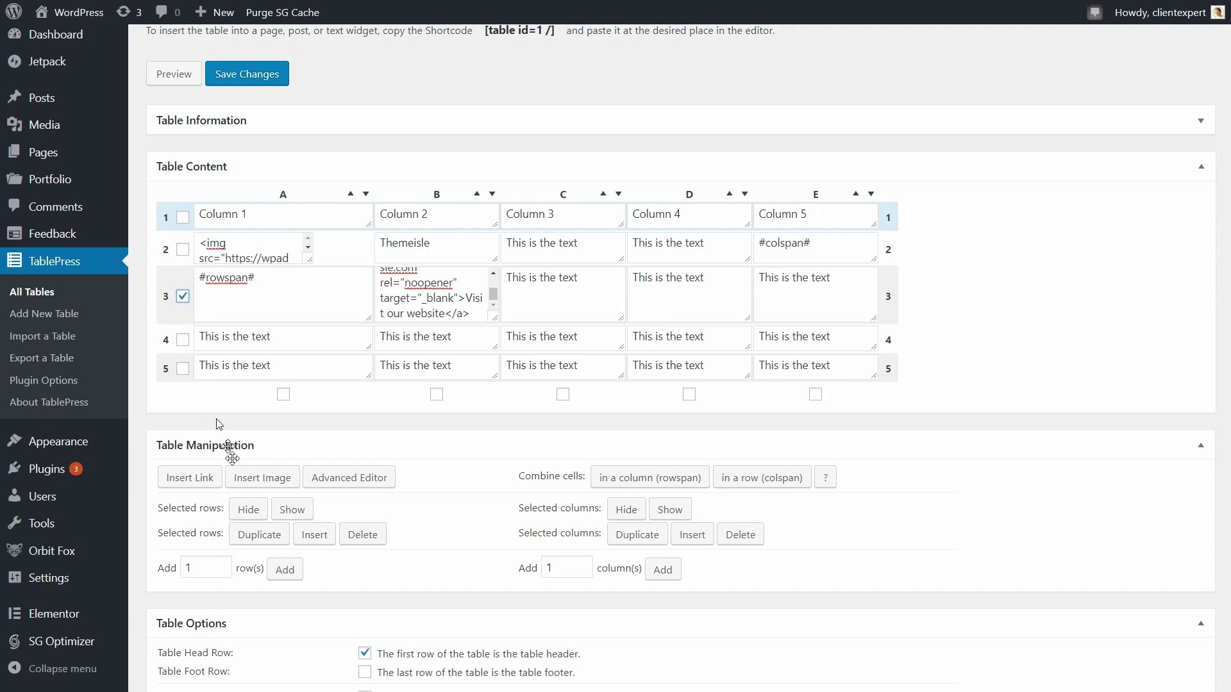
{"action": "left_click", "coordinate": [256, 510]}
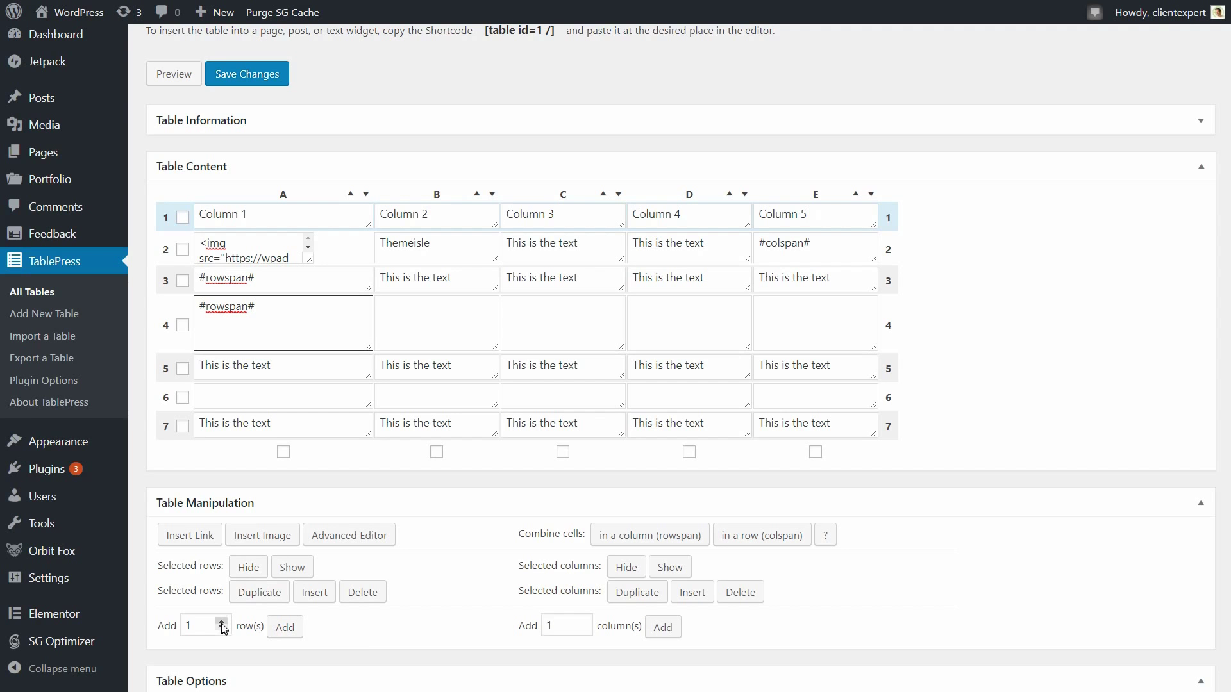
Add three new rows to the table and duplicate row 6.
{"action": "left_click", "coordinate": [221, 621]}
{"action": "left_click", "coordinate": [221, 622]}
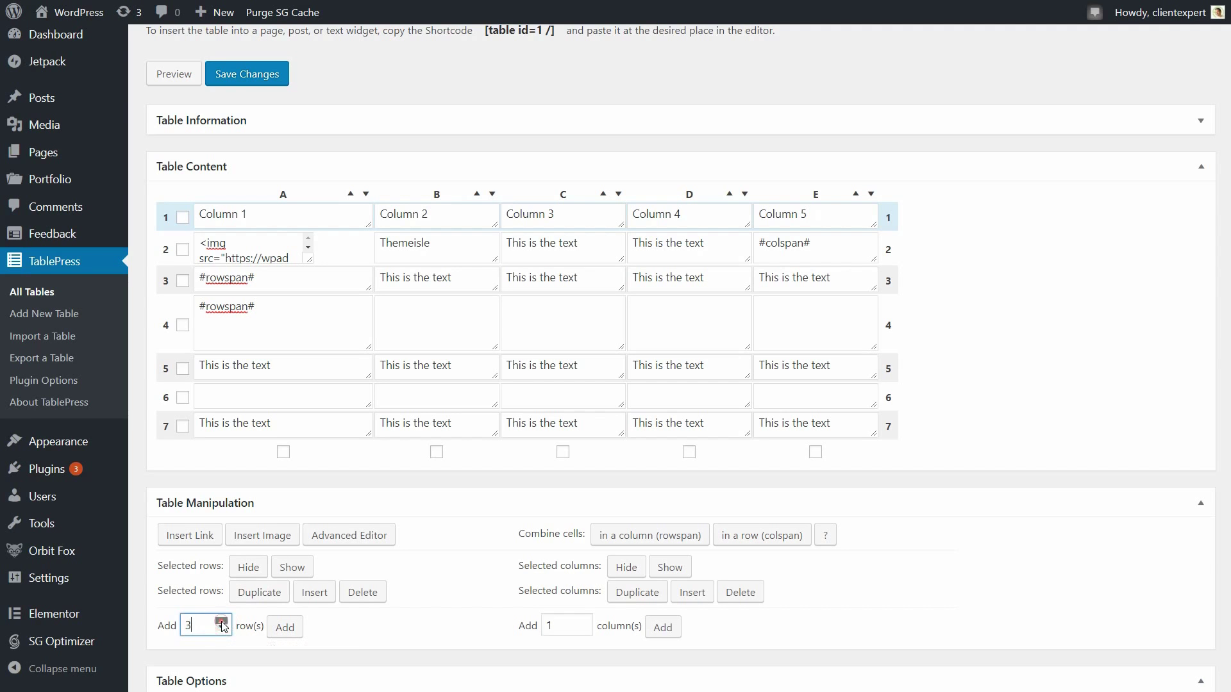
{"action": "left_click", "coordinate": [282, 629]}
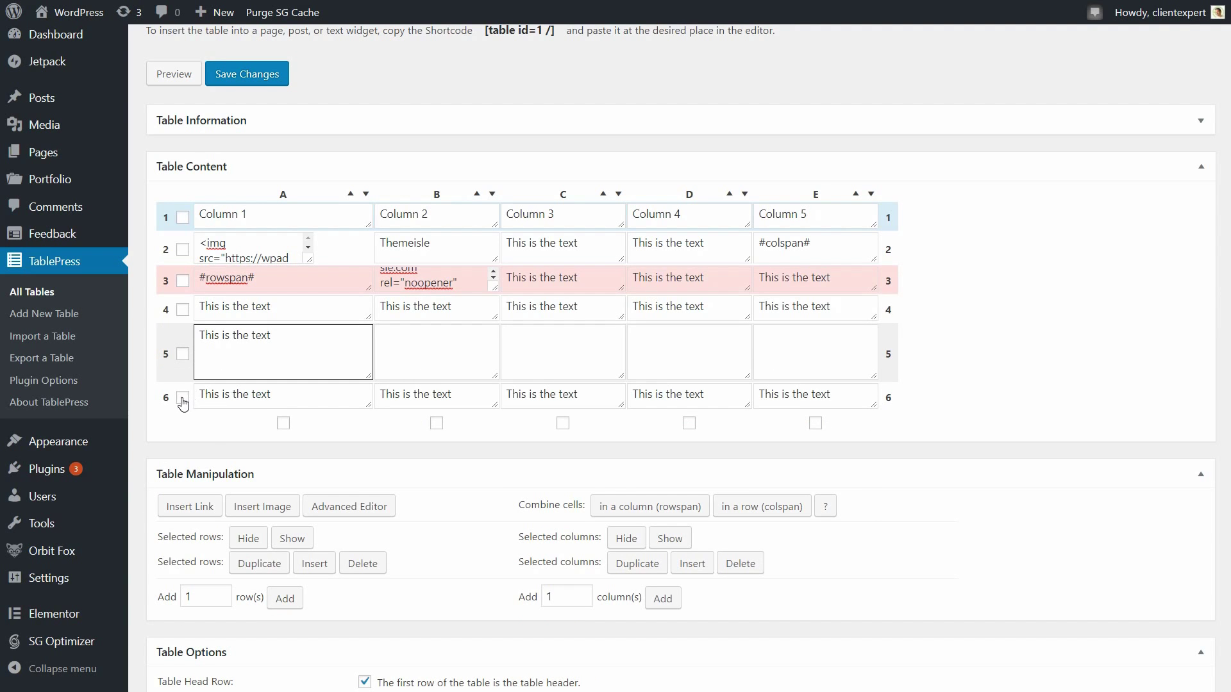
{"action": "left_click", "coordinate": [183, 397]}
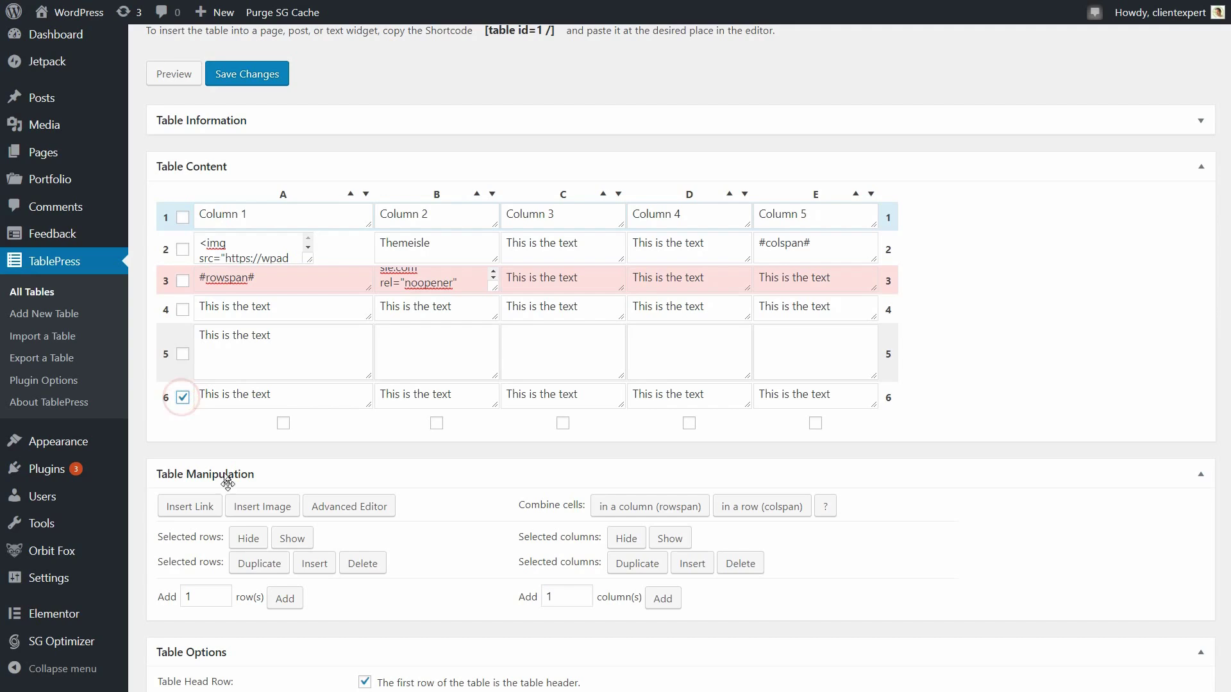
{"action": "left_click", "coordinate": [259, 564]}
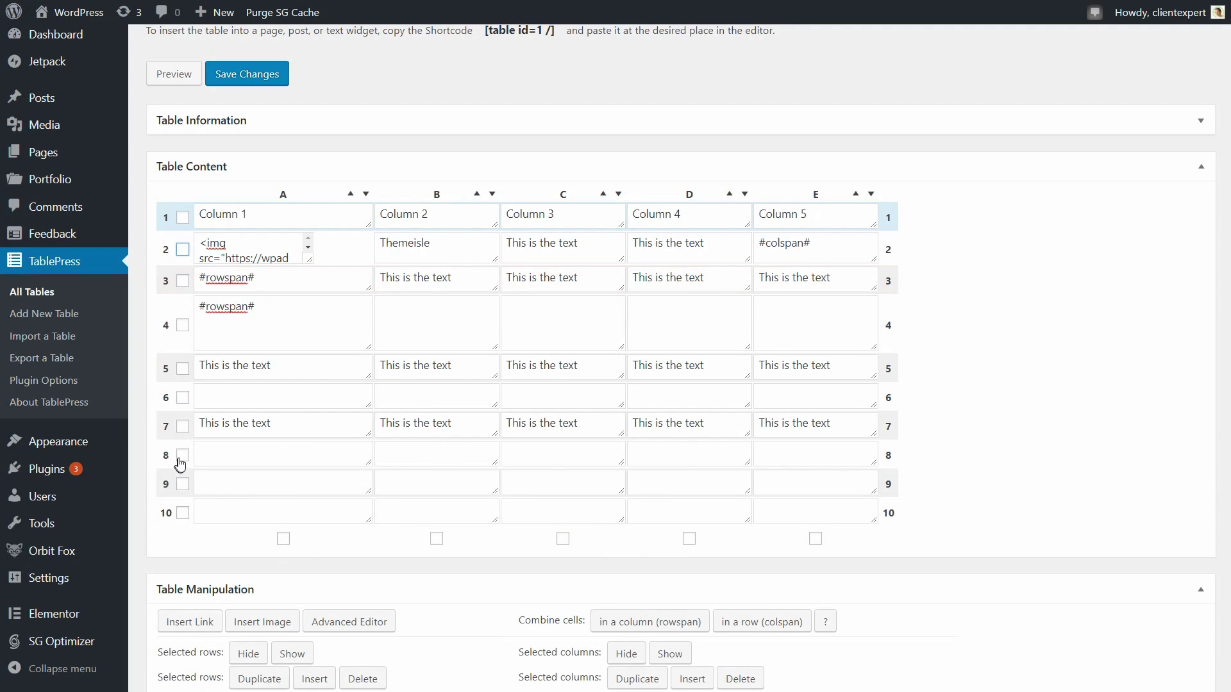
Select rows 8, 9 and 10 and hide them.
{"action": "left_click", "coordinate": [183, 456]}
{"action": "left_click", "coordinate": [183, 485]}
{"action": "left_click", "coordinate": [182, 513]}
{"action": "scroll", "coordinate": [257, 625], "scroll_direction": "down", "scroll_amount": 3}
{"action": "left_click", "coordinate": [258, 442]}
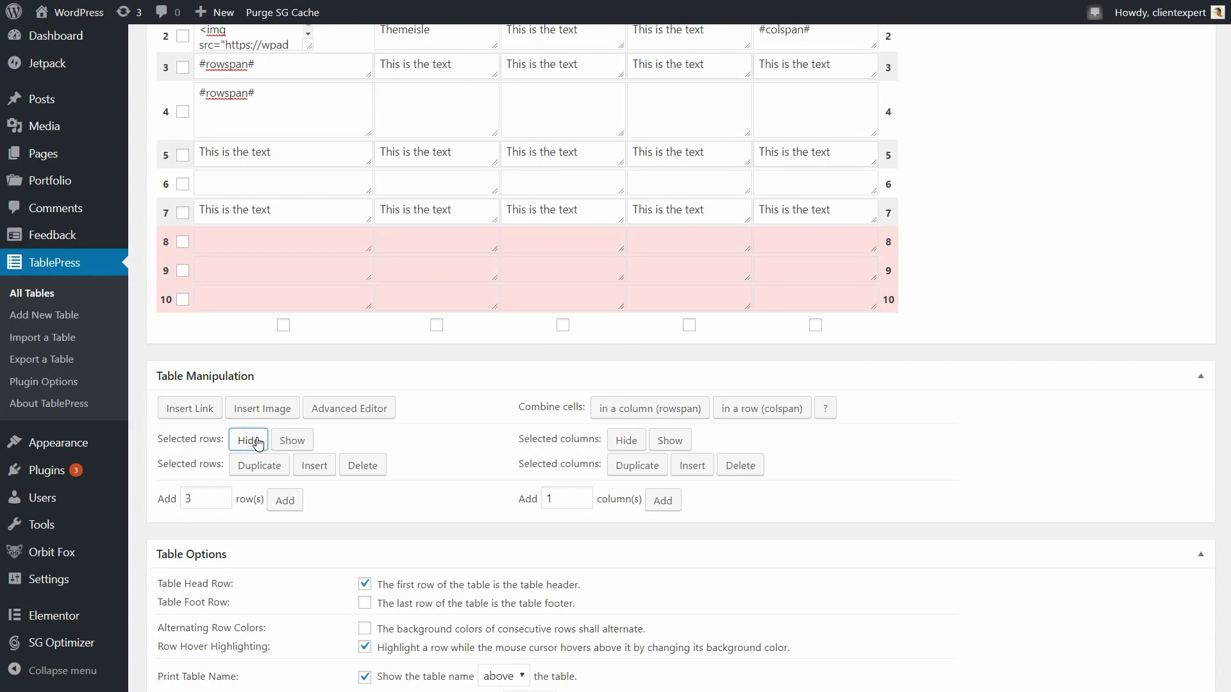
Save the changes made to Test Table.
{"action": "scroll", "coordinate": [258, 442], "scroll_direction": "up", "scroll_amount": 5}
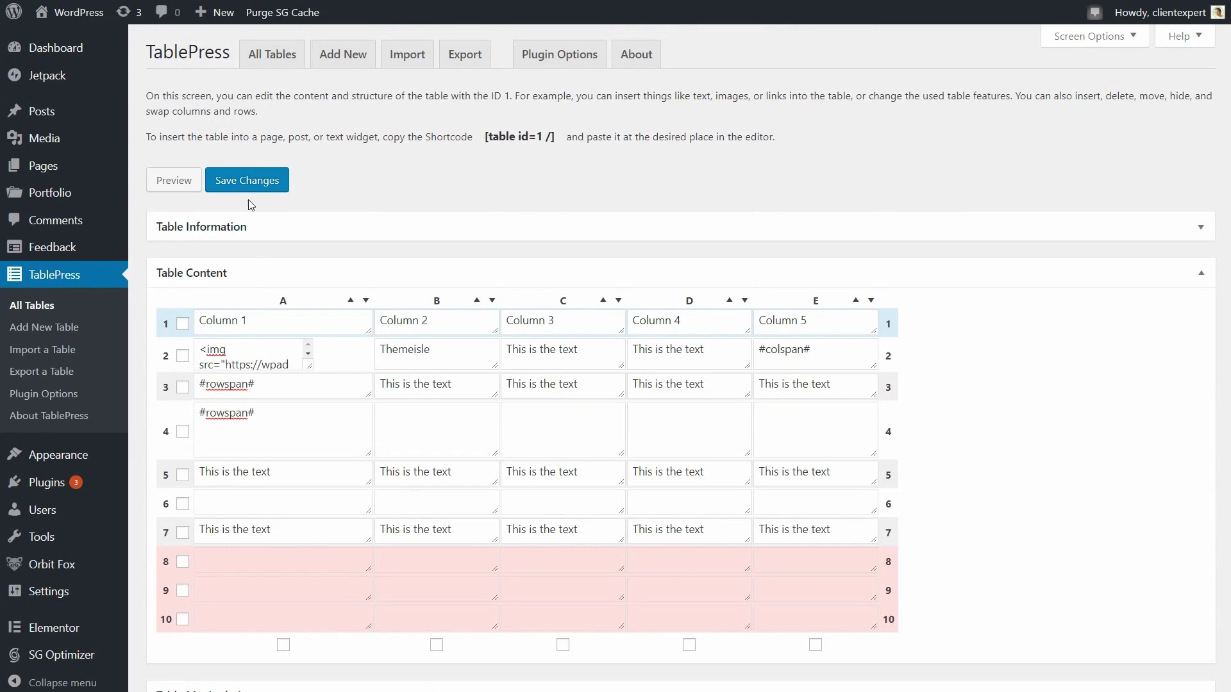
{"action": "scroll", "coordinate": [388, 341], "scroll_direction": "down", "scroll_amount": 15}
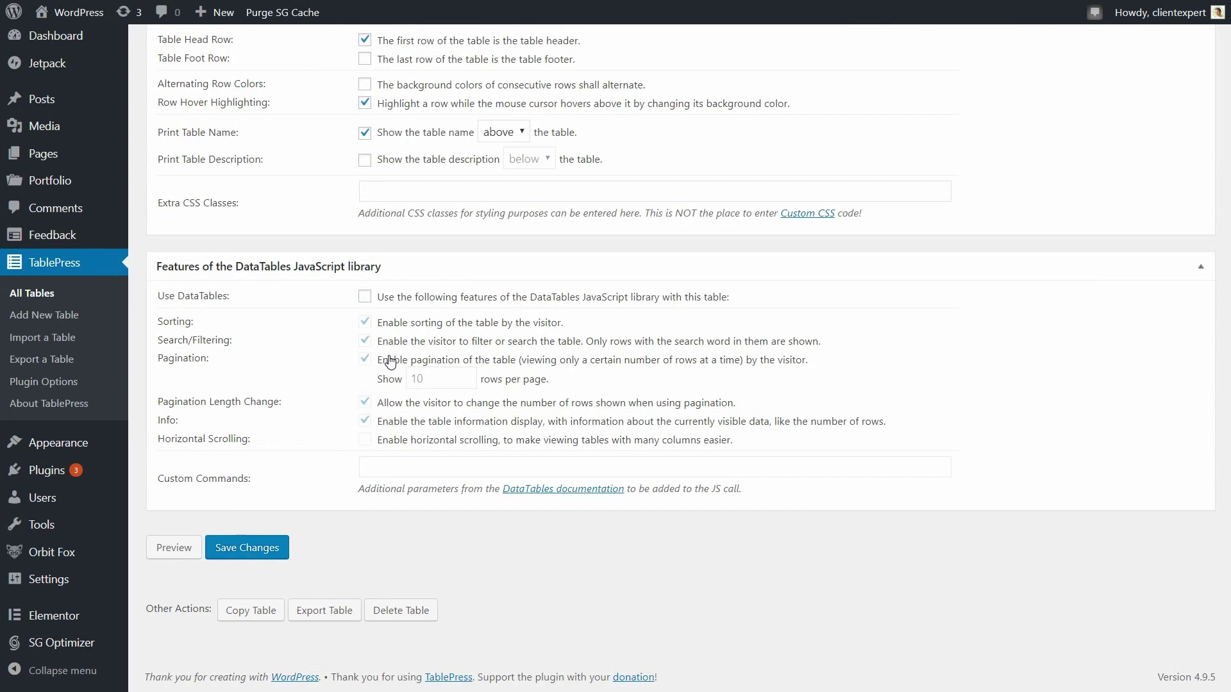
{"action": "left_click", "coordinate": [266, 550]}
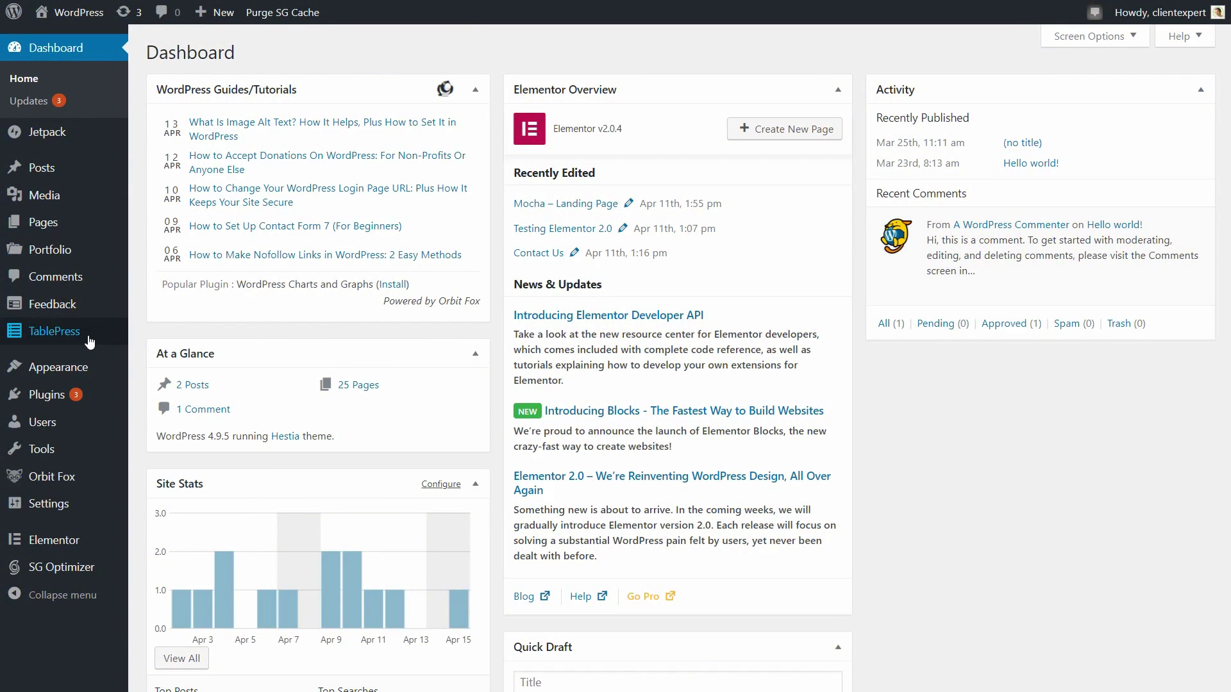
Go back to TablePress's All Tables list and reopen Test Table in the editor.
{"action": "mouse_move", "coordinate": [90, 343]}
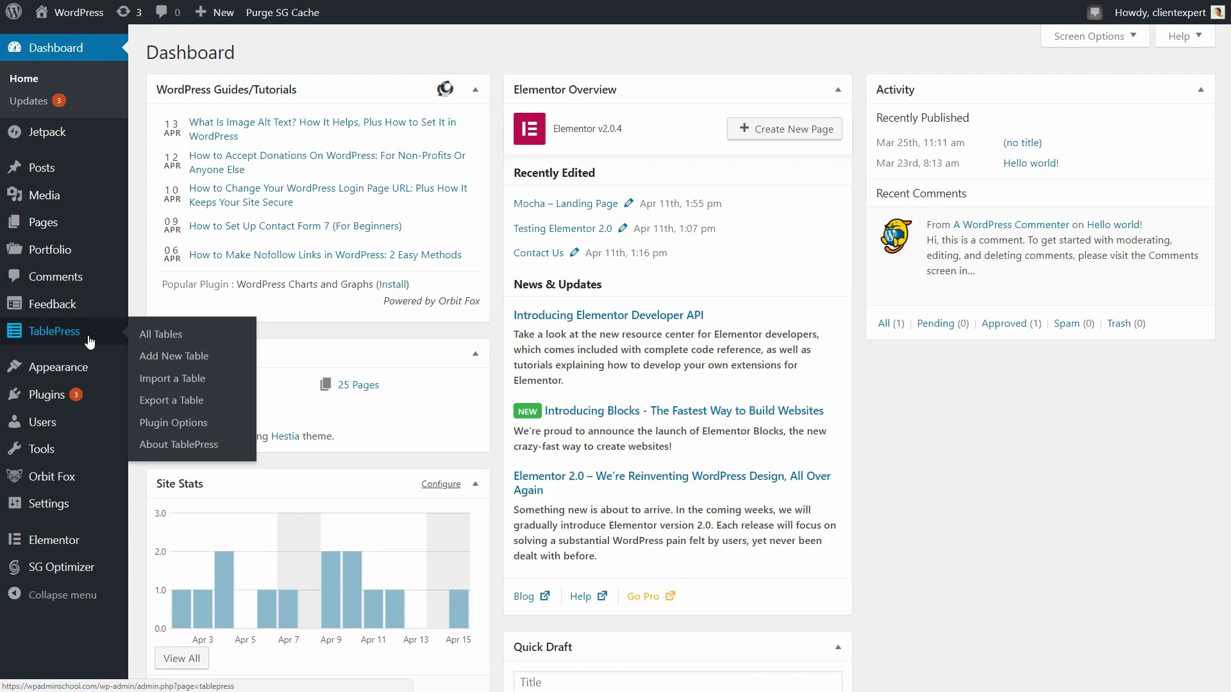
{"action": "left_click", "coordinate": [168, 336]}
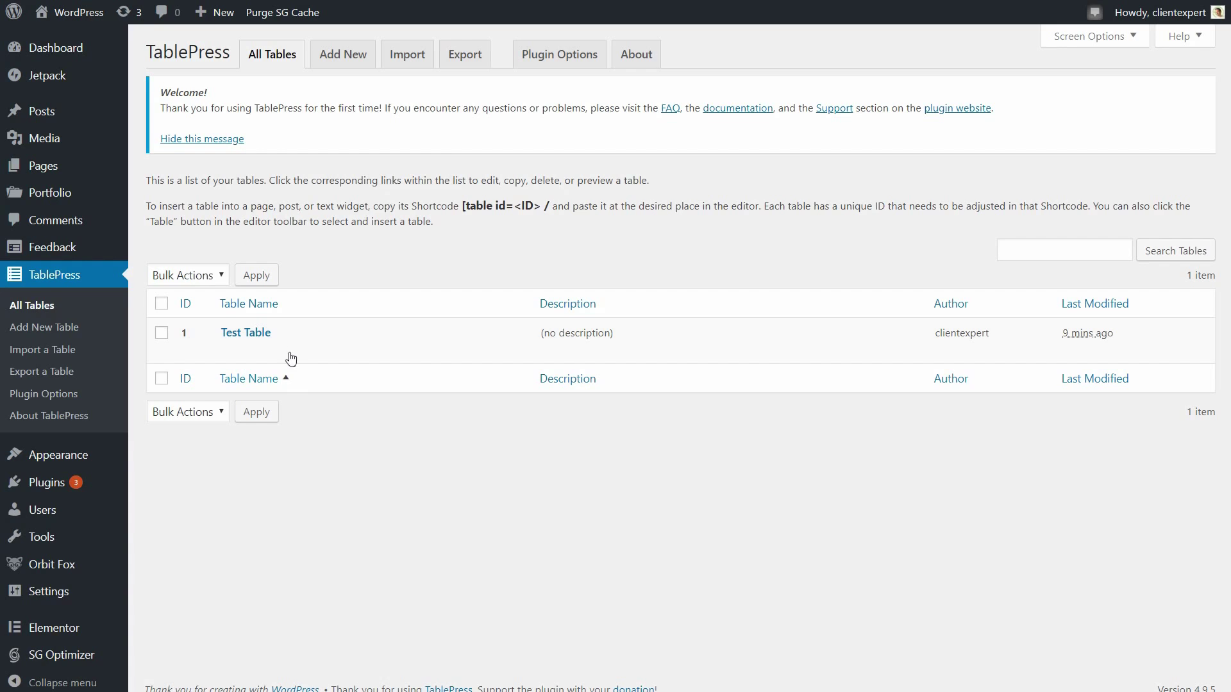
{"action": "mouse_move", "coordinate": [286, 349]}
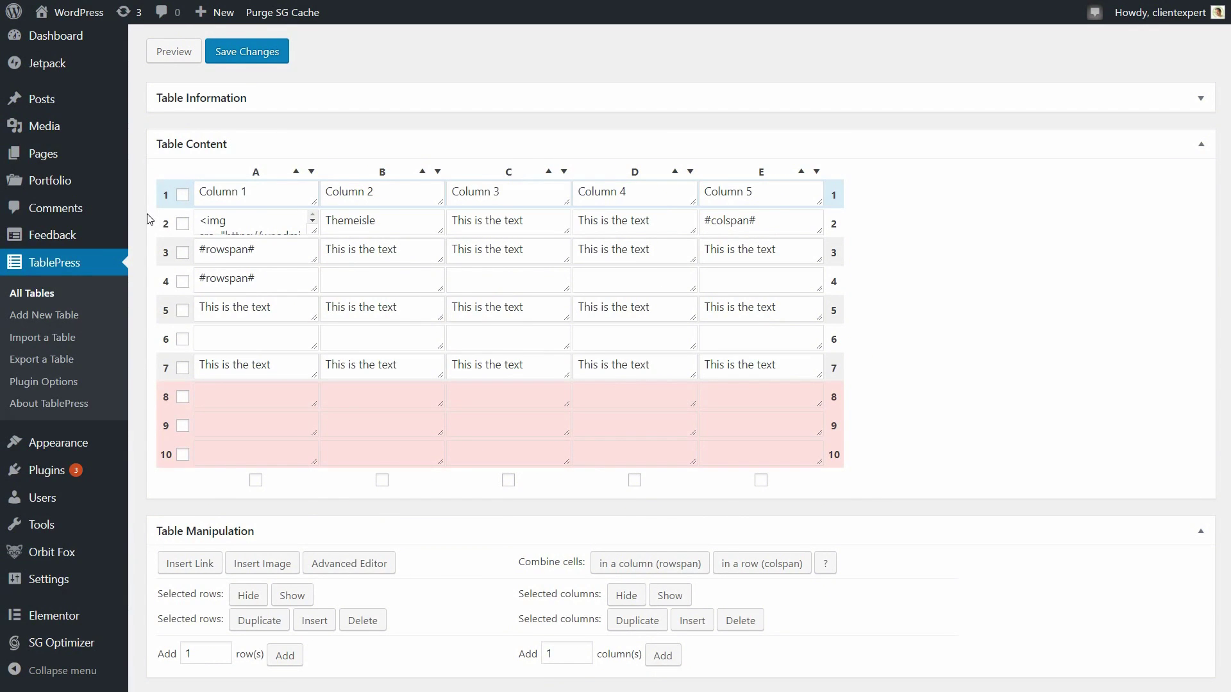
{"action": "mouse_move", "coordinate": [121, 104]}
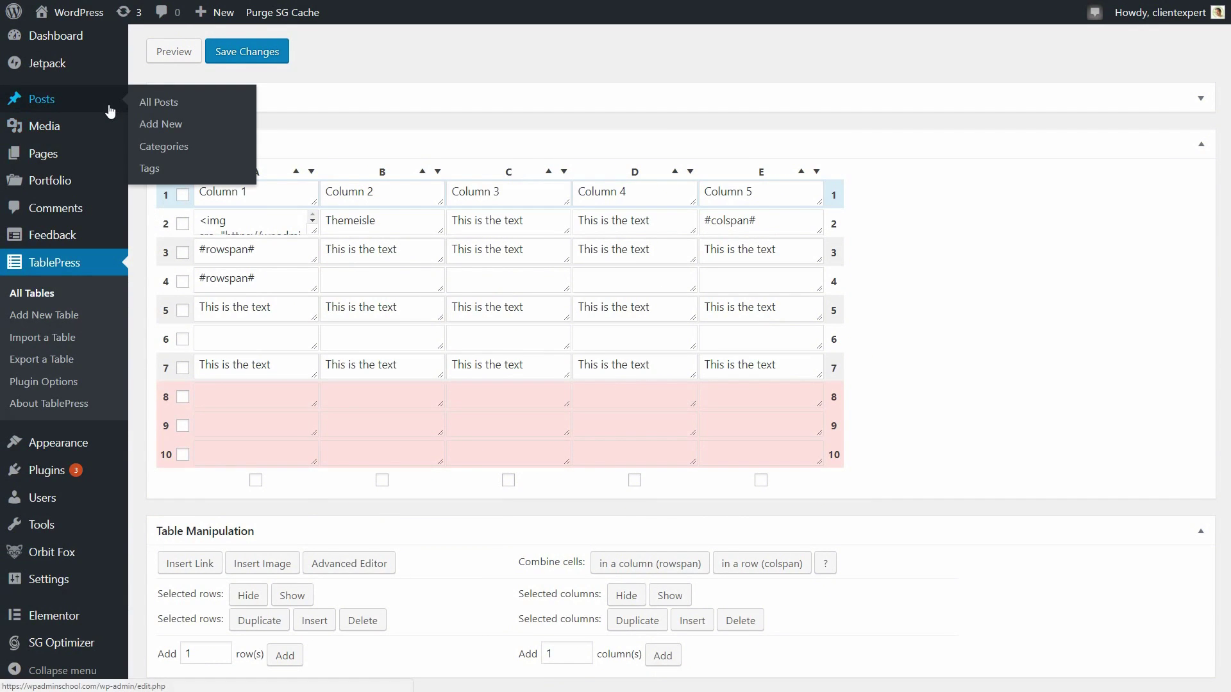
Start a new post titled 'TablePress TESTING'.
{"action": "left_click", "coordinate": [162, 126]}
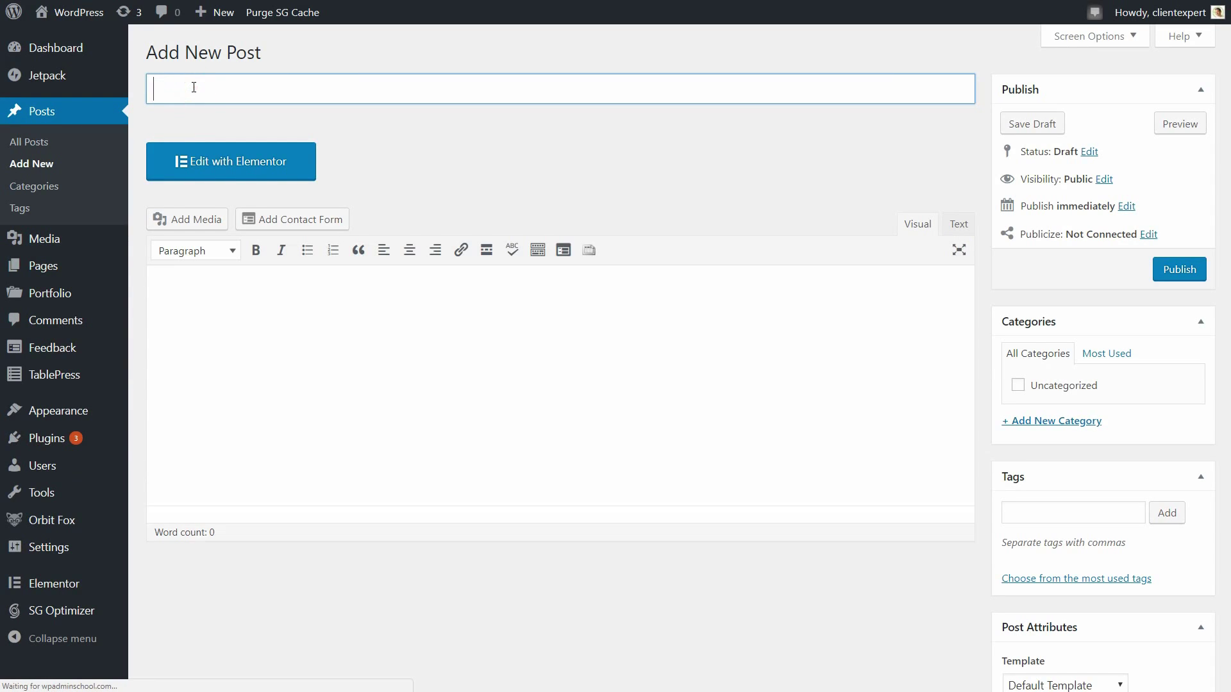
{"action": "type", "text": "TablePr"}
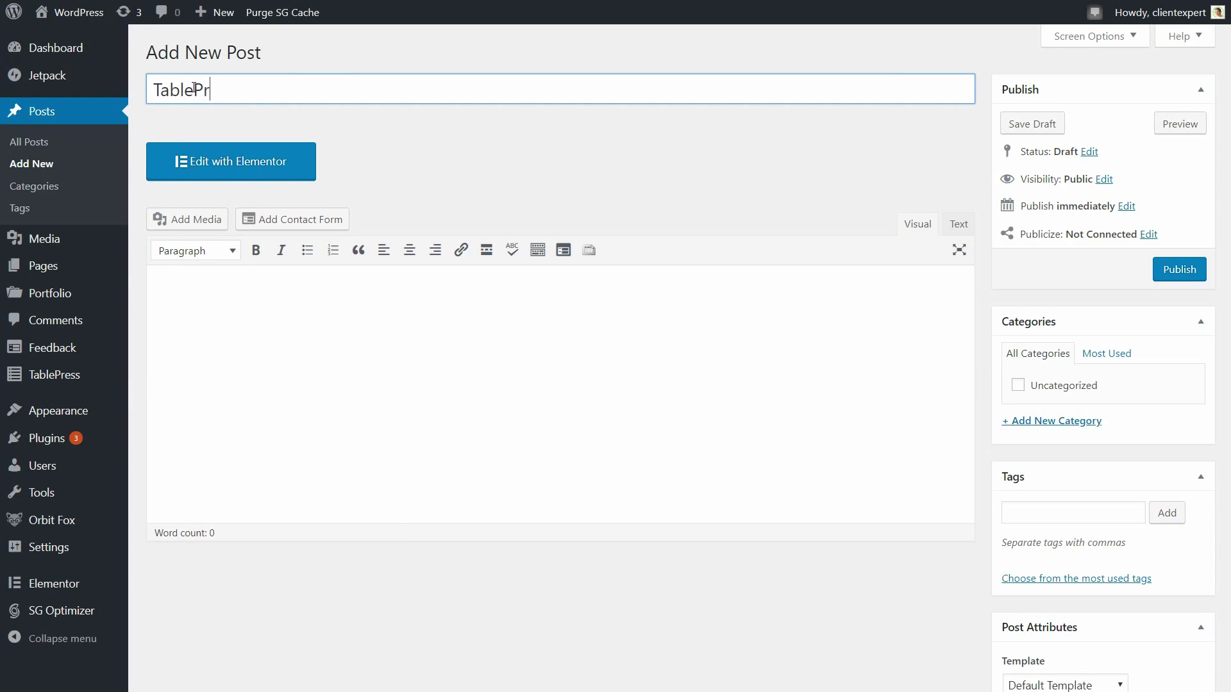
{"action": "type", "text": "ess TESTING"}
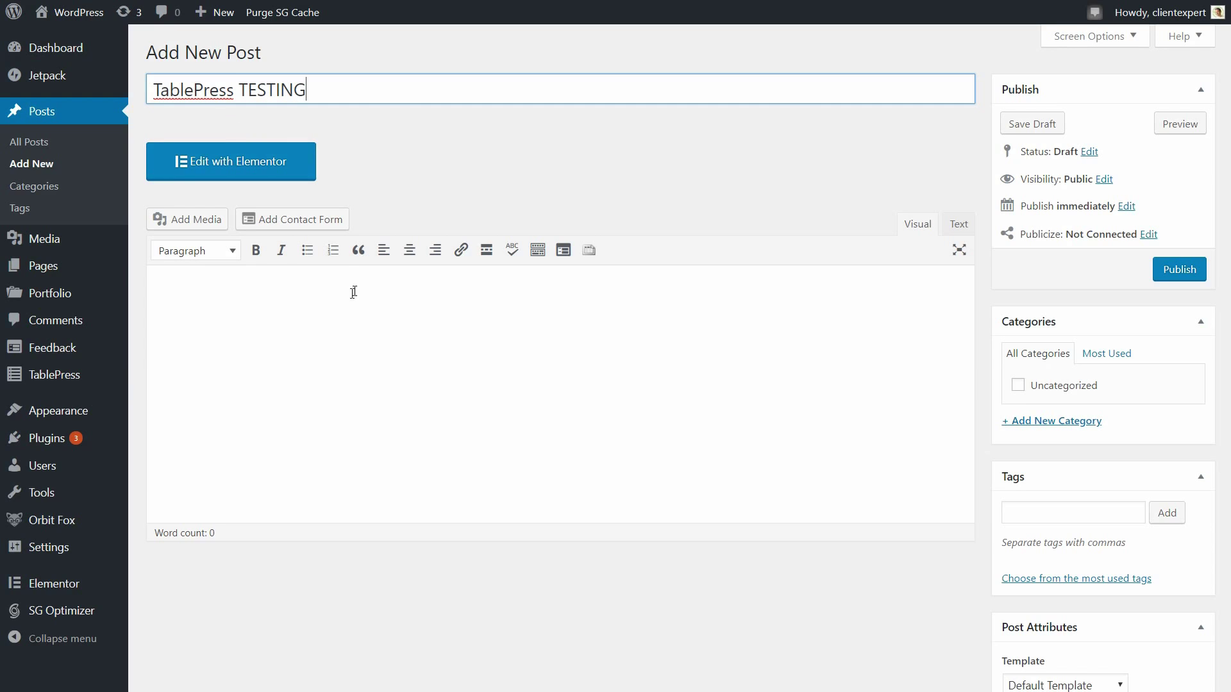
{"action": "left_click", "coordinate": [313, 286]}
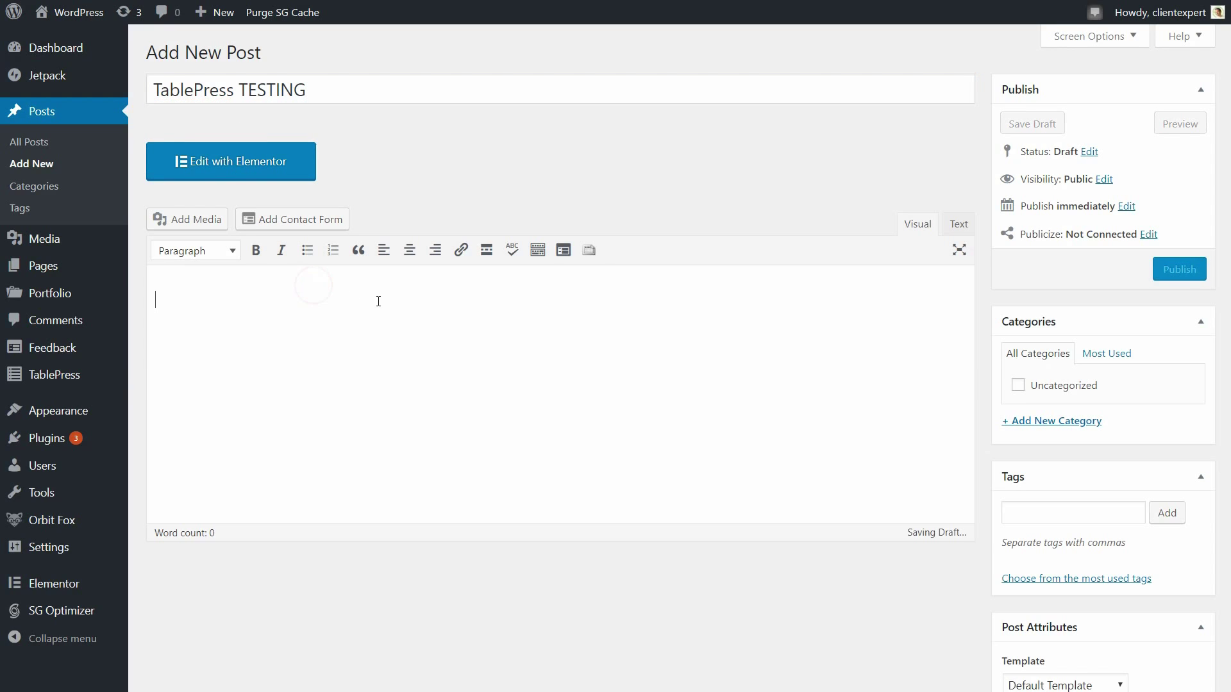
Insert Test Table's shortcode [table id=1 /] into the post body and save as draft.
{"action": "left_click", "coordinate": [589, 250]}
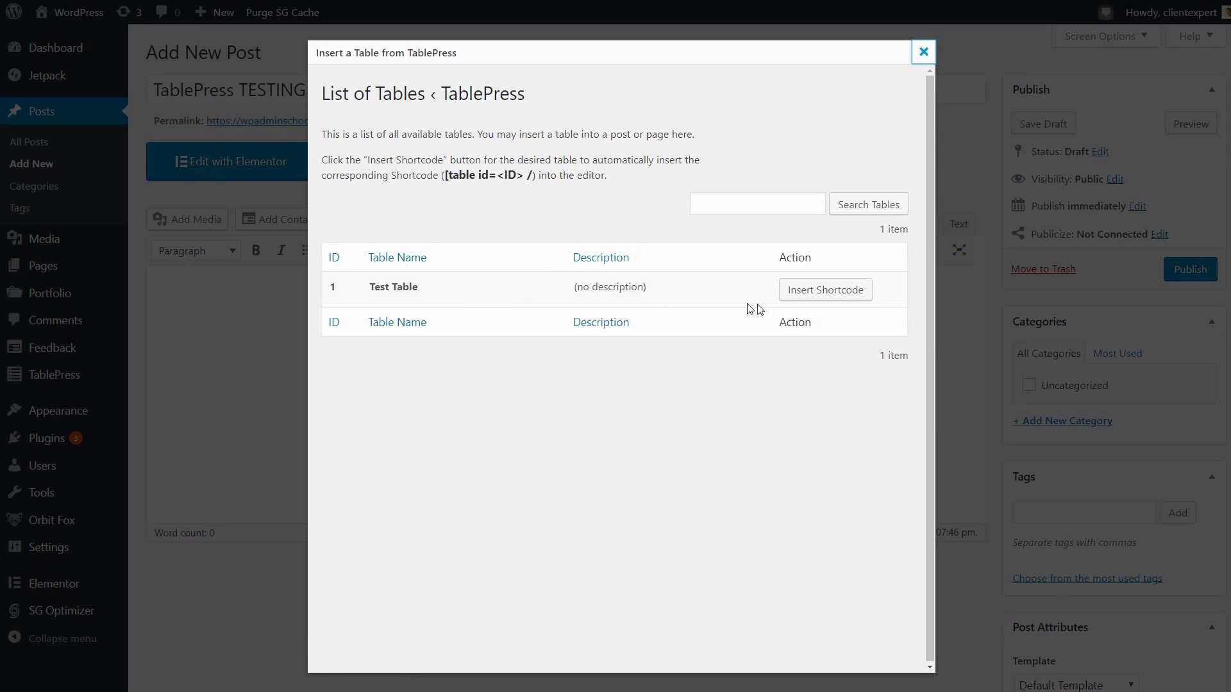
{"action": "left_click", "coordinate": [812, 297]}
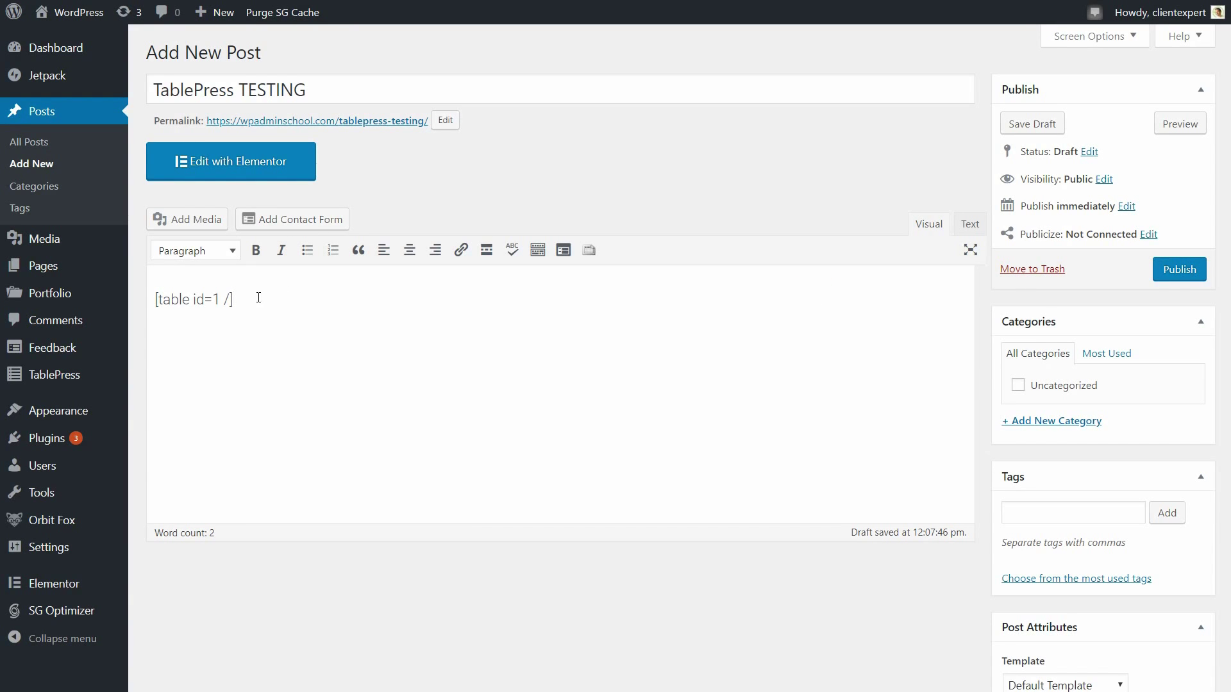
{"action": "left_click_drag", "start_coordinate": [243, 299], "coordinate": [157, 302]}
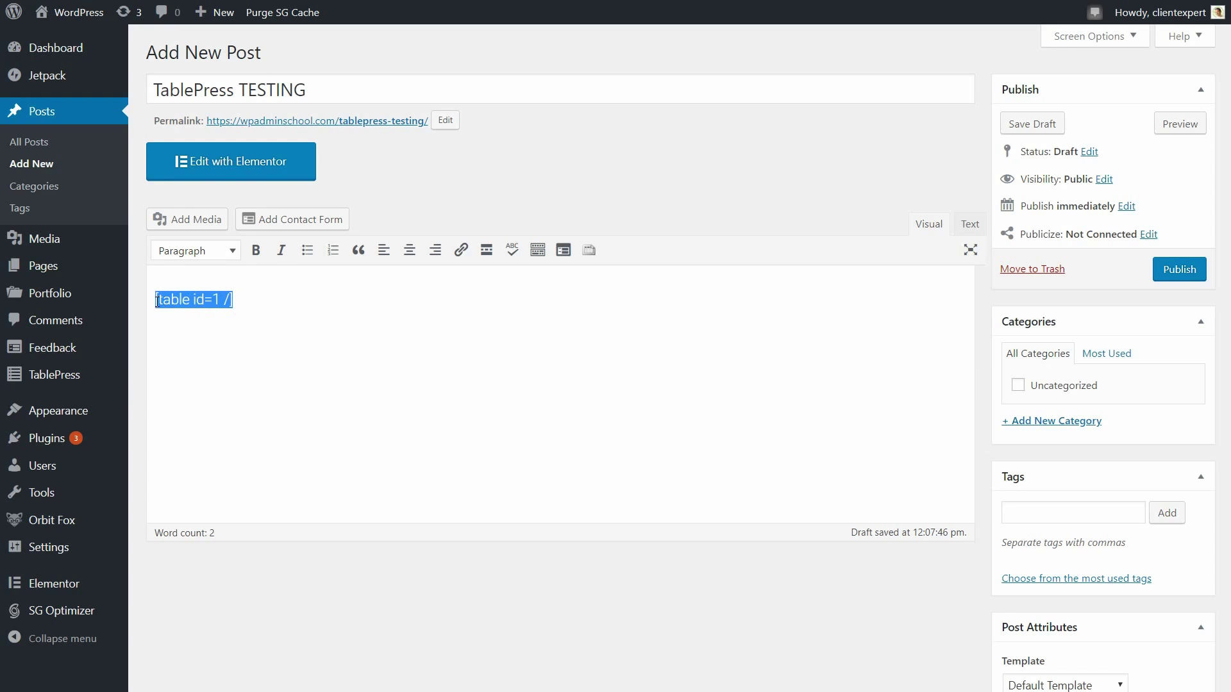
{"action": "left_click", "coordinate": [241, 302]}
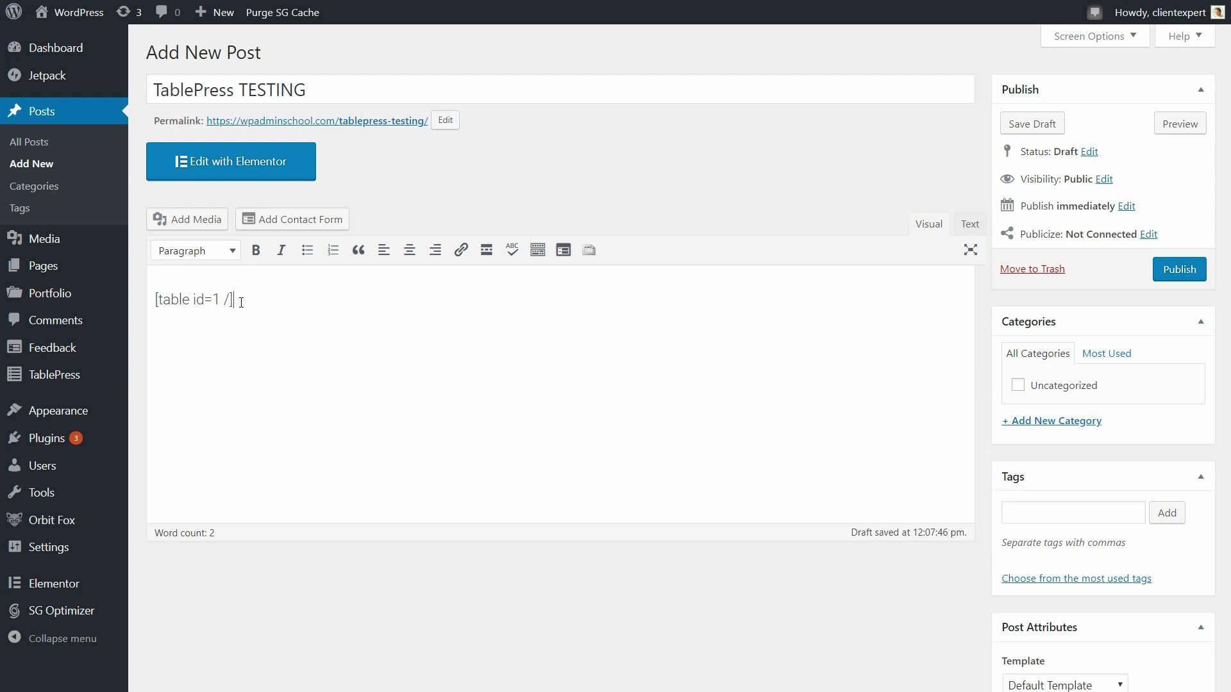
{"action": "left_click", "coordinate": [1030, 123]}
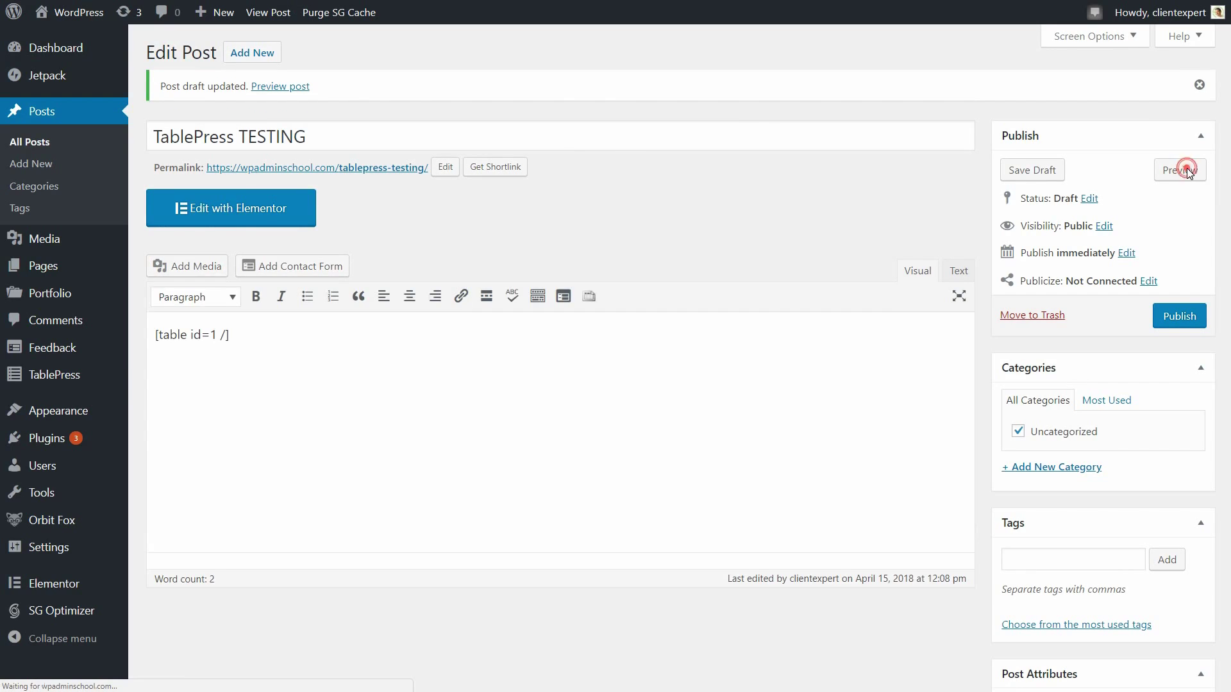
Preview the post to confirm Test Table renders, then save the draft and publish it.
{"action": "left_click", "coordinate": [1185, 169]}
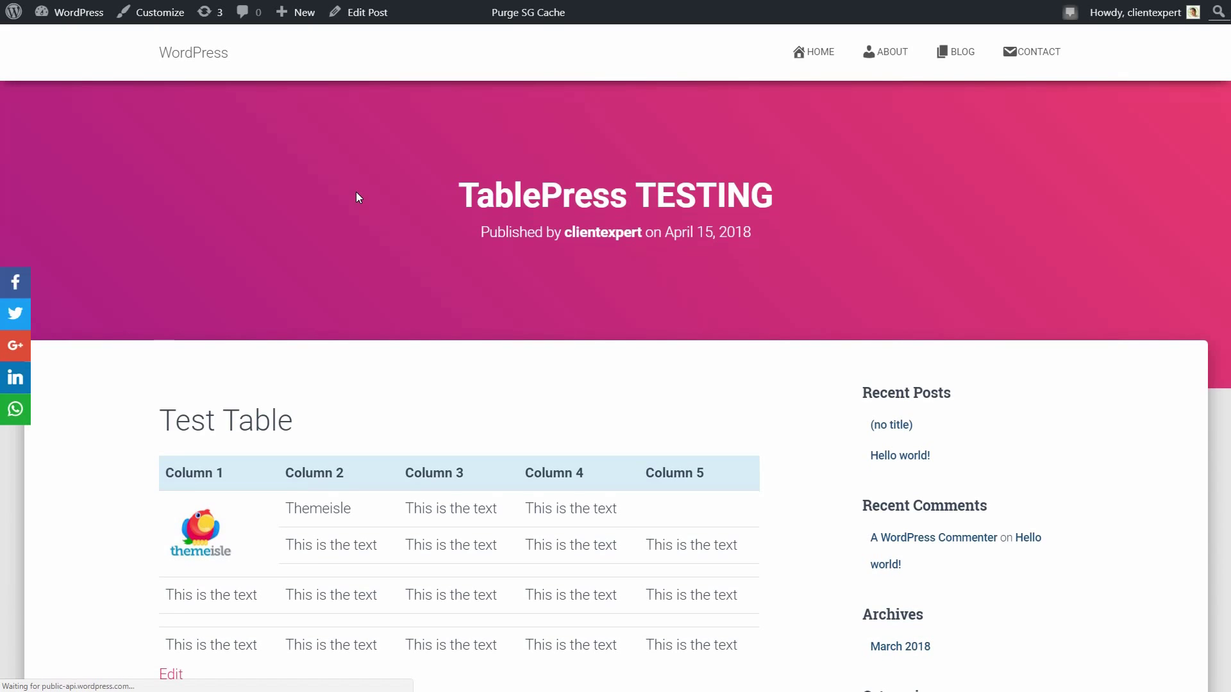
{"action": "scroll", "coordinate": [358, 197], "scroll_direction": "down", "scroll_amount": 3}
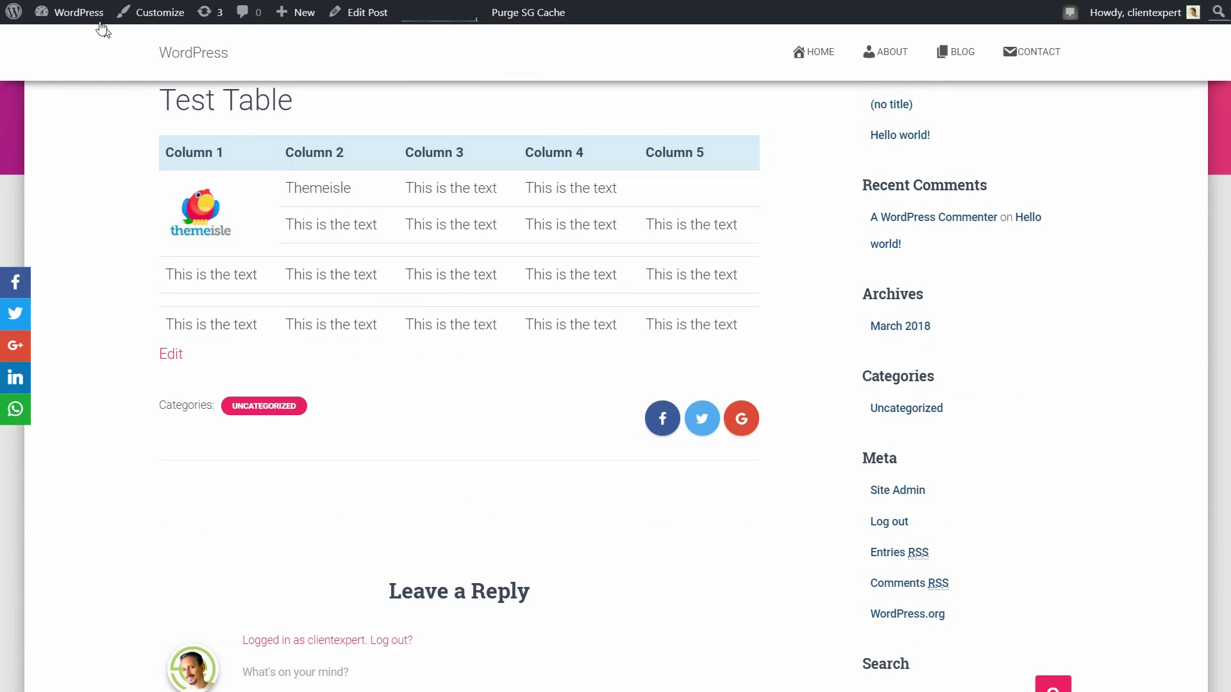
{"action": "key", "text": "ctrl+w"}
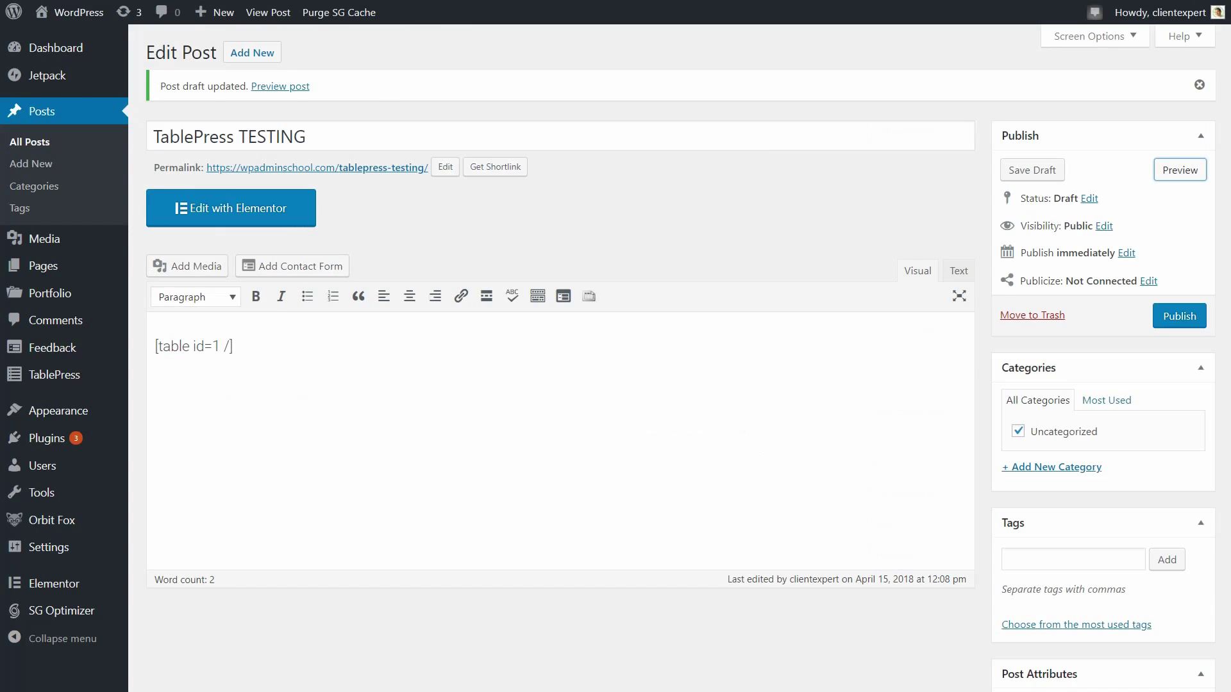
{"action": "left_click", "coordinate": [1020, 171]}
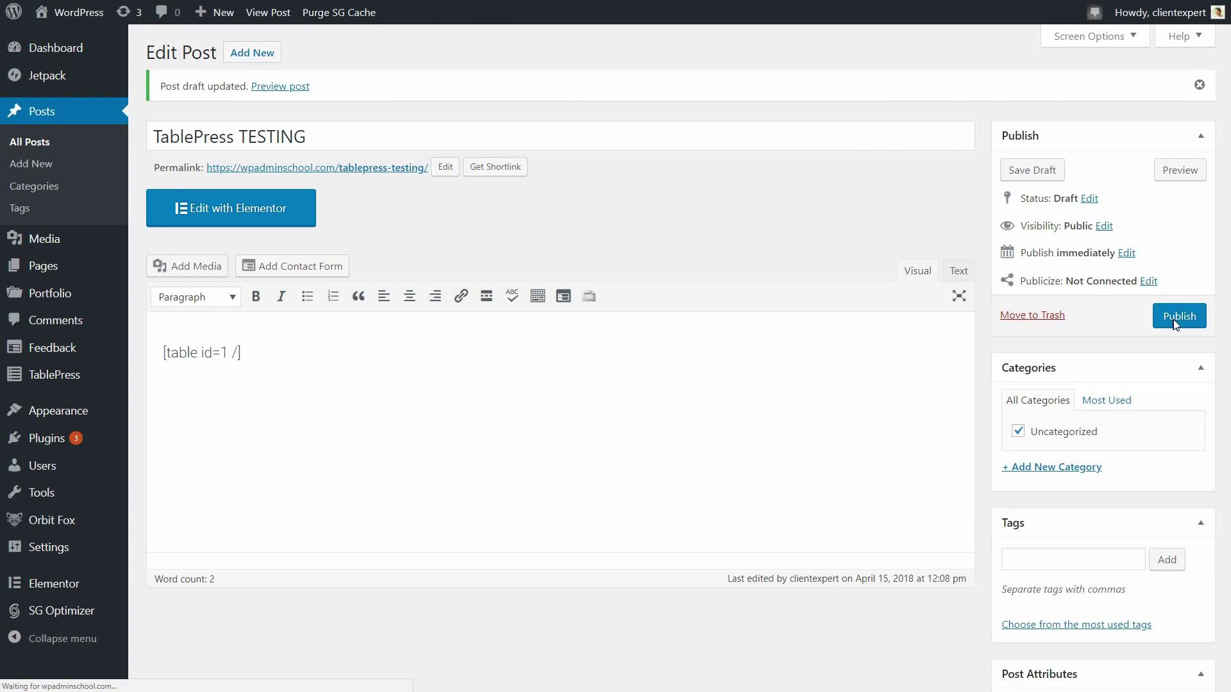
{"action": "left_click", "coordinate": [1173, 318]}
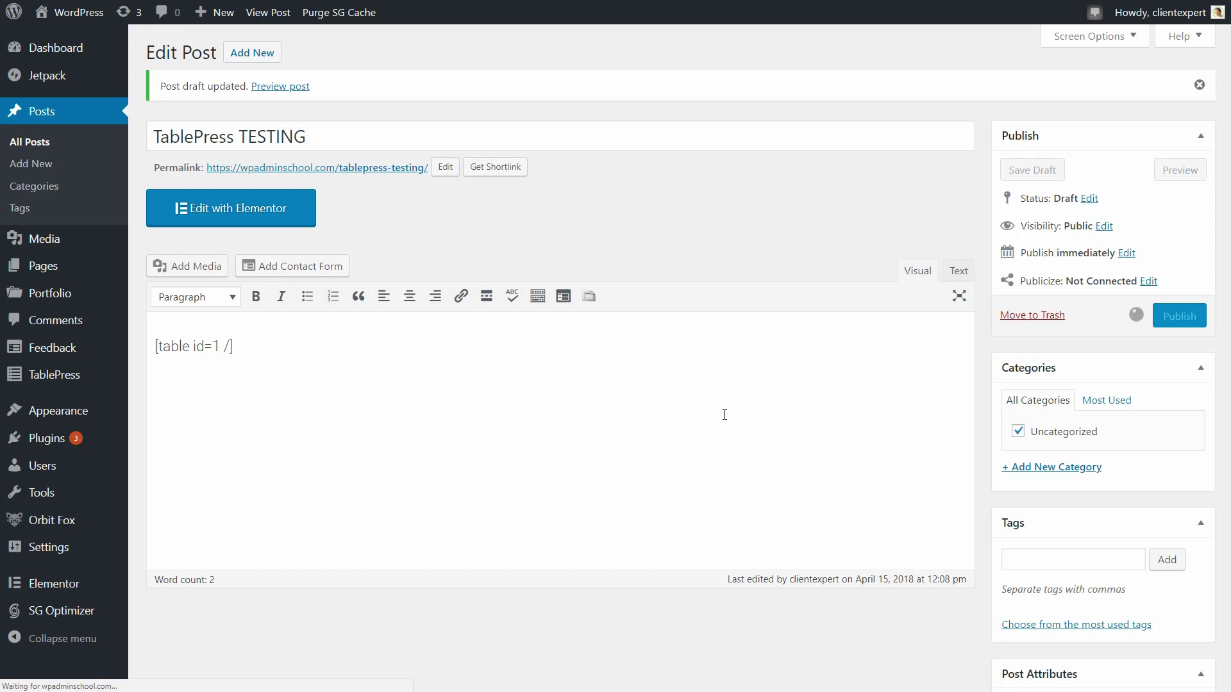
Reopen Test Table for editing from the TablePress All Tables list.
{"action": "mouse_move", "coordinate": [82, 377]}
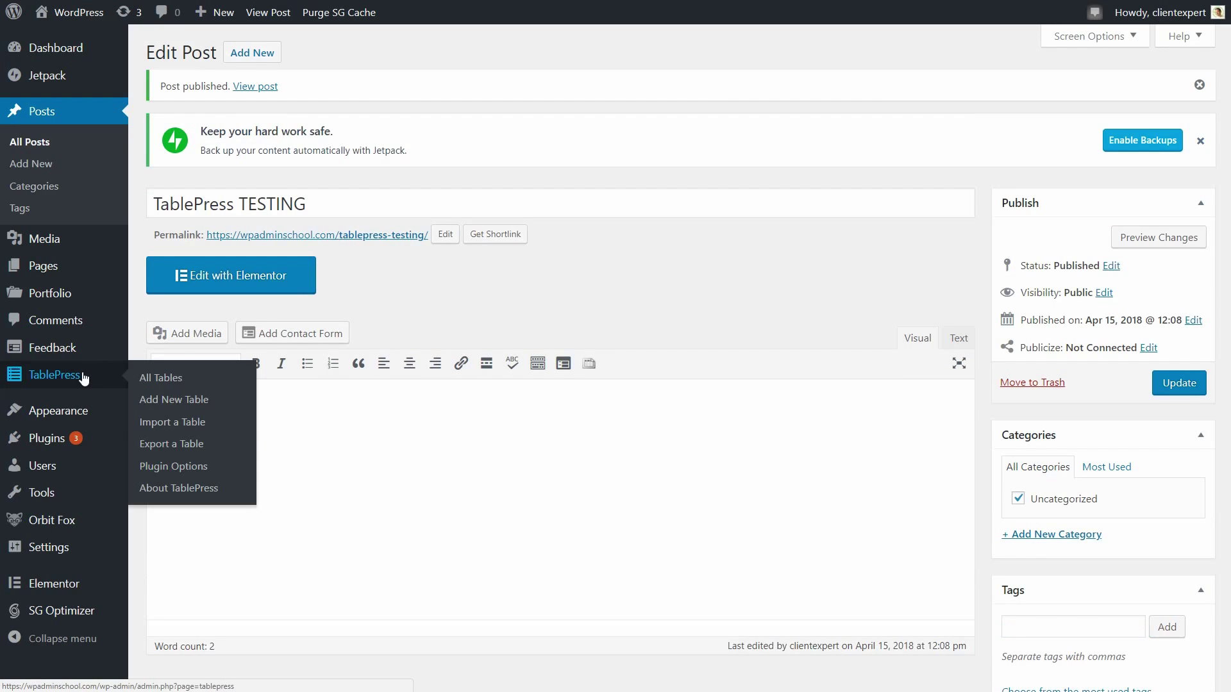
{"action": "left_click", "coordinate": [154, 383]}
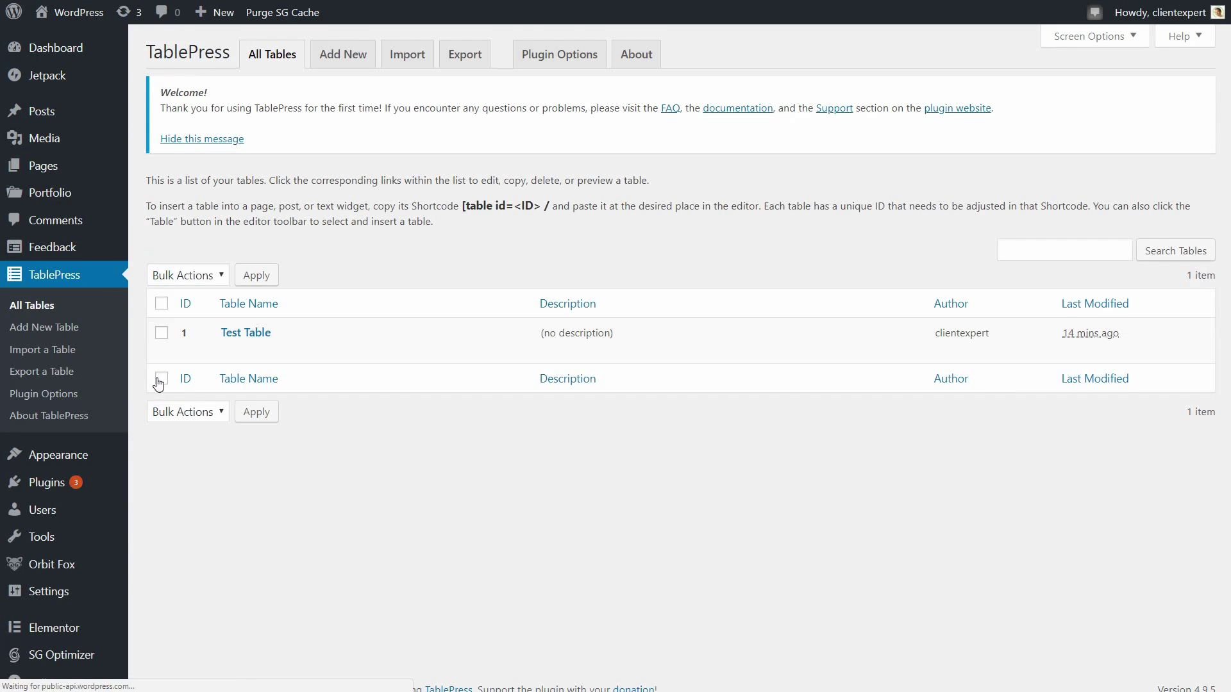
{"action": "left_click", "coordinate": [232, 351]}
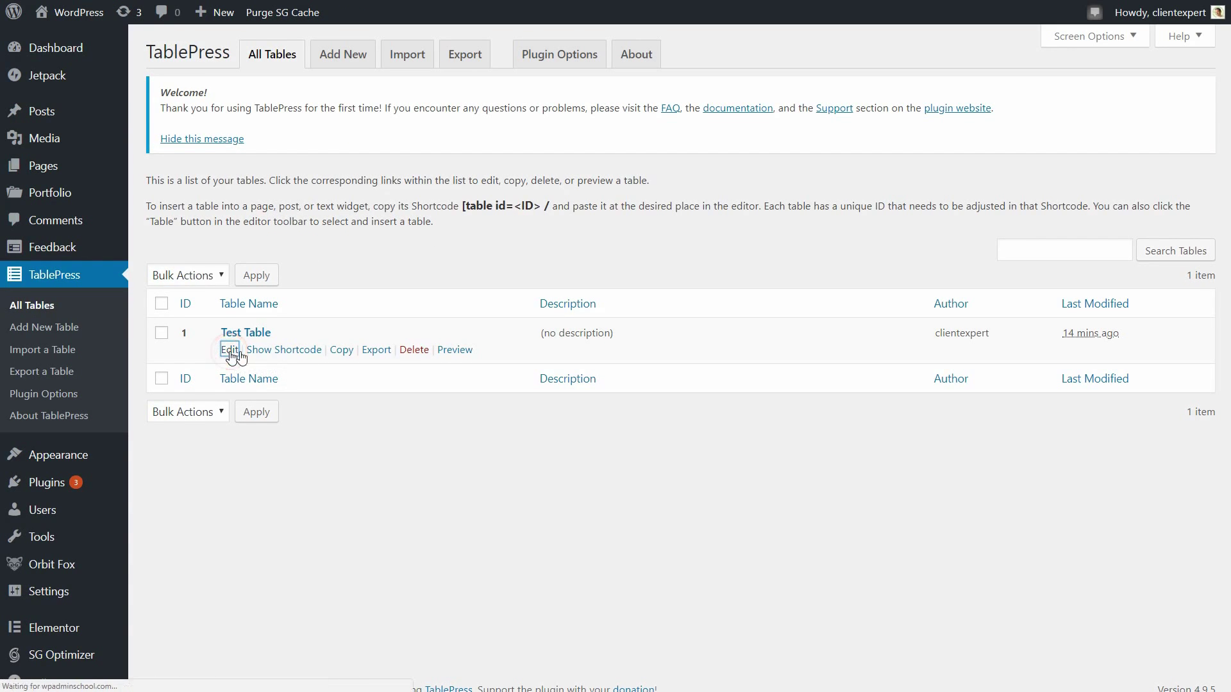
{"action": "scroll", "coordinate": [499, 343], "scroll_direction": "down", "scroll_amount": 3}
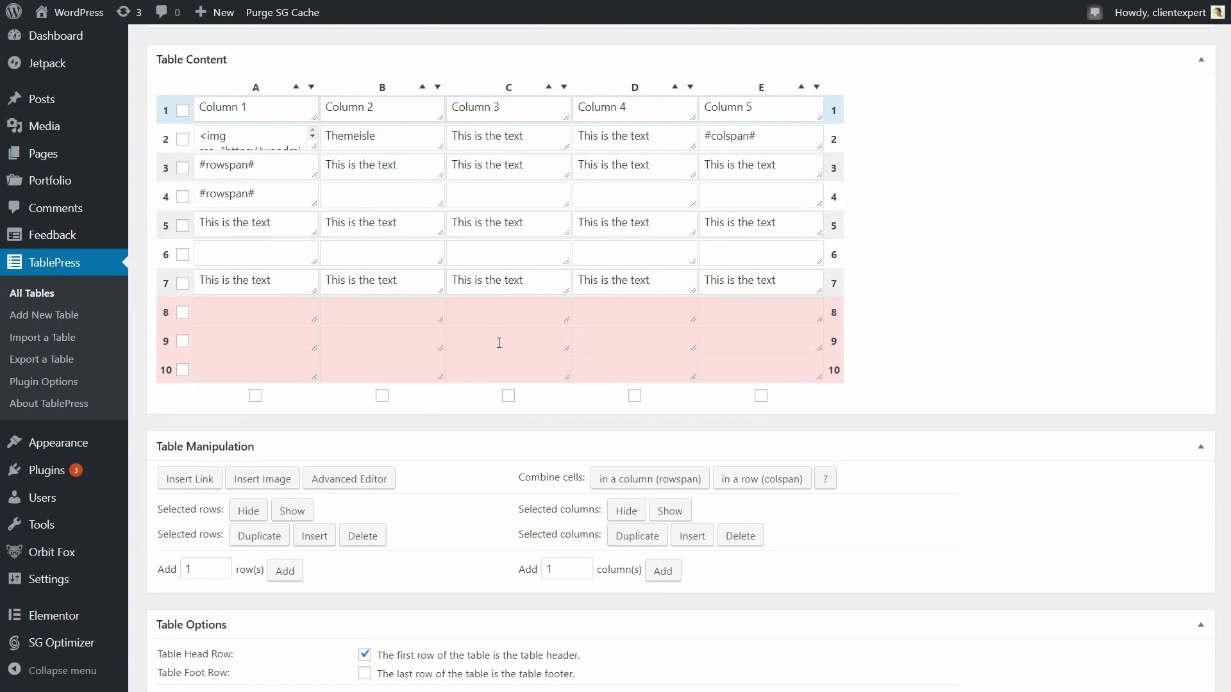
{"action": "scroll", "coordinate": [636, 328], "scroll_direction": "up", "scroll_amount": 1}
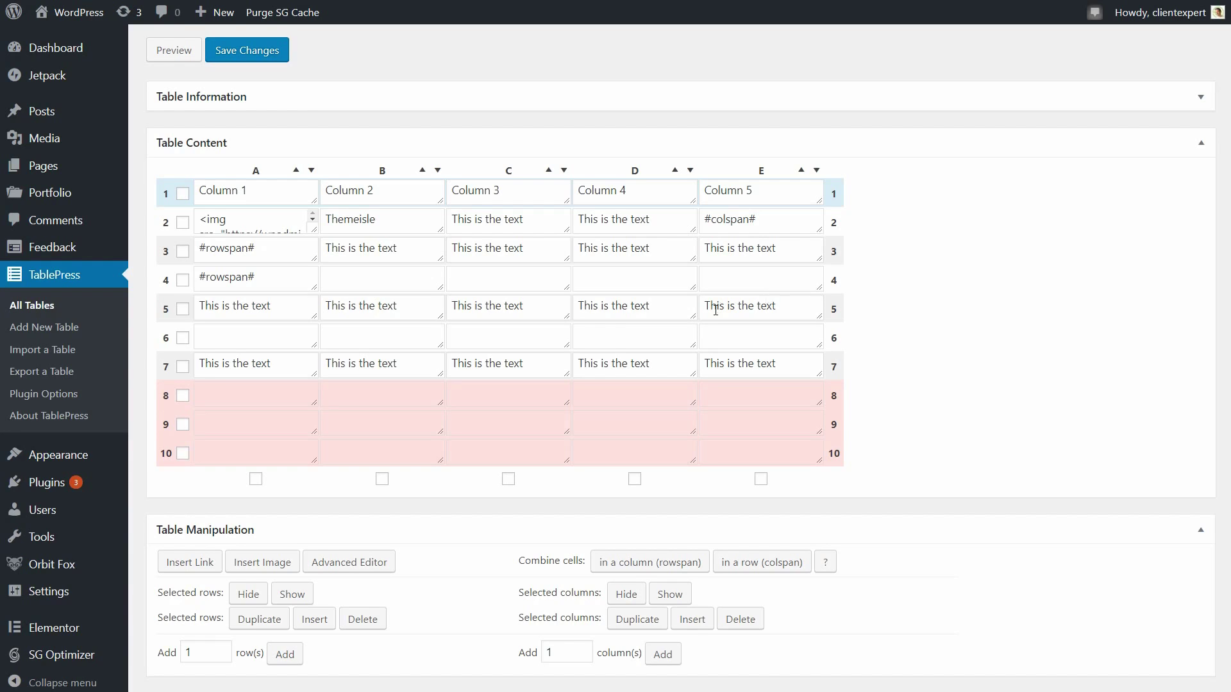
Mark rows 4, 5 and 6 of Test Table and start editing in the Advanced Editor's text area.
{"action": "left_click", "coordinate": [182, 281]}
{"action": "left_click", "coordinate": [182, 309]}
{"action": "left_click", "coordinate": [183, 338]}
{"action": "left_click", "coordinate": [350, 562]}
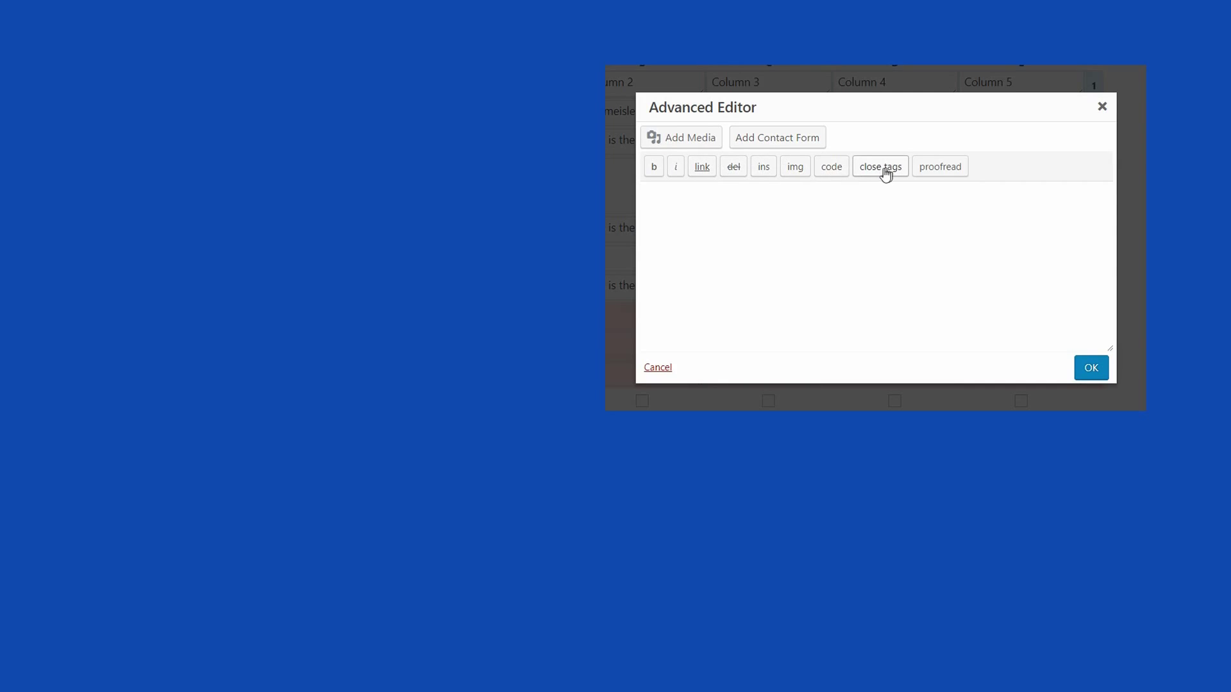
{"action": "left_click", "coordinate": [723, 193]}
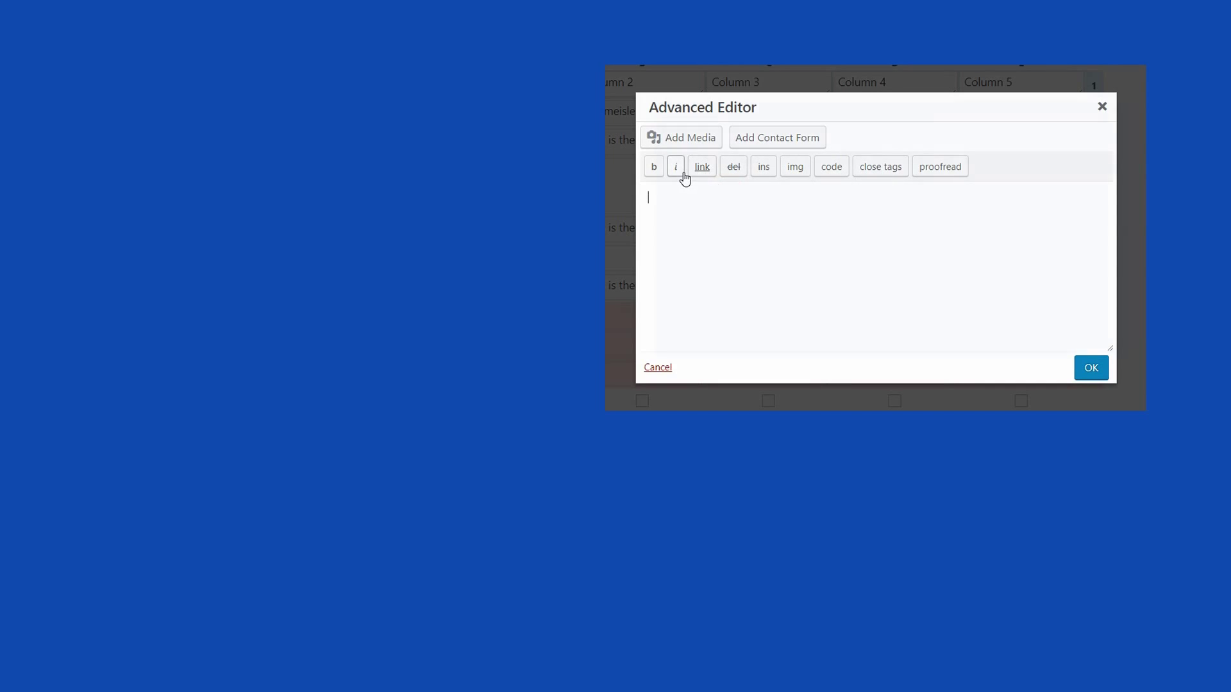